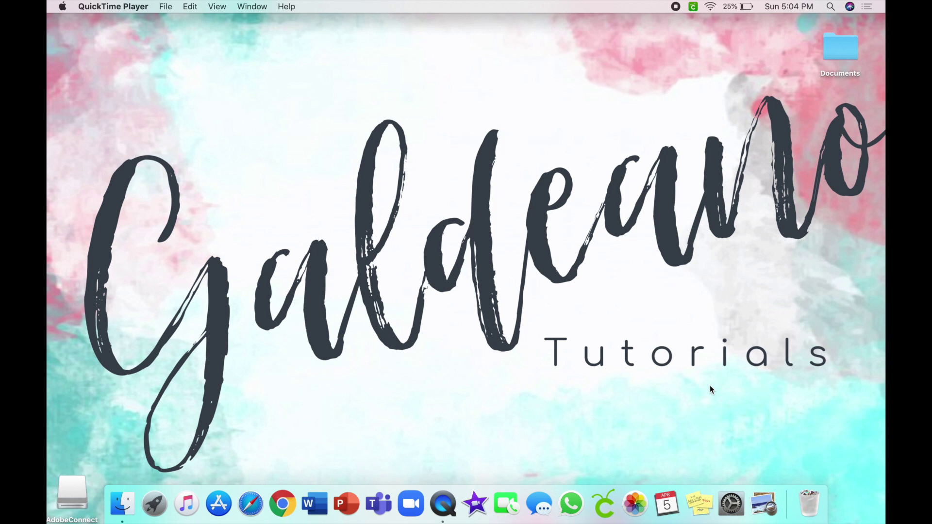
Open Chrome full-screen, search 'mdcps', and open the Miami-Dade County Public Schools site.
click(286, 507)
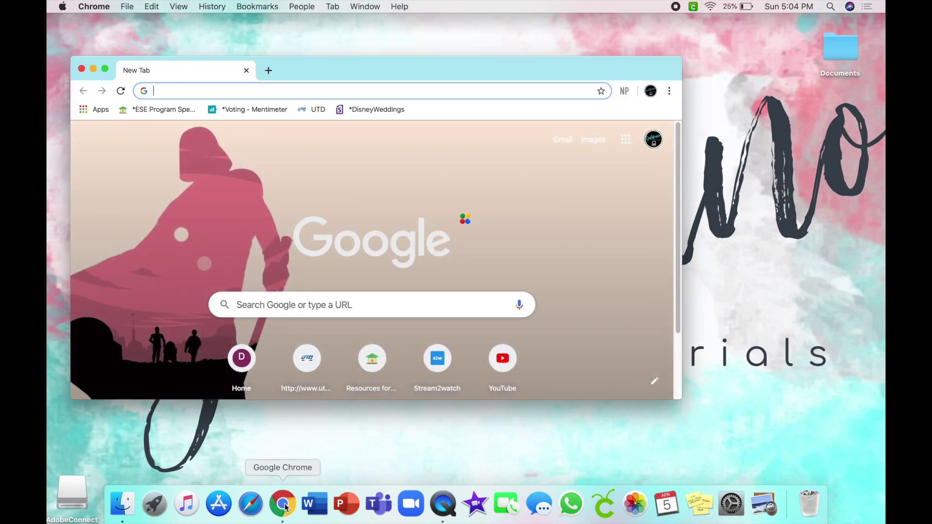
click(105, 69)
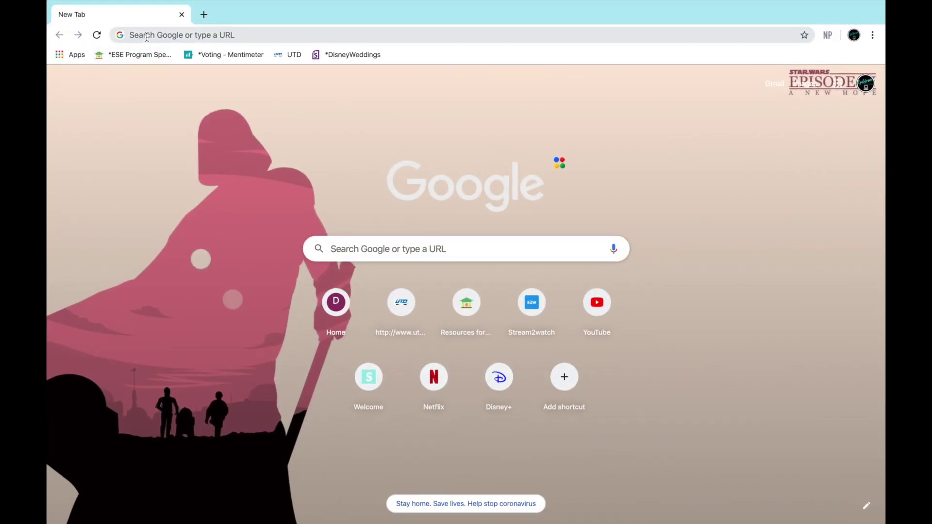
click(150, 35)
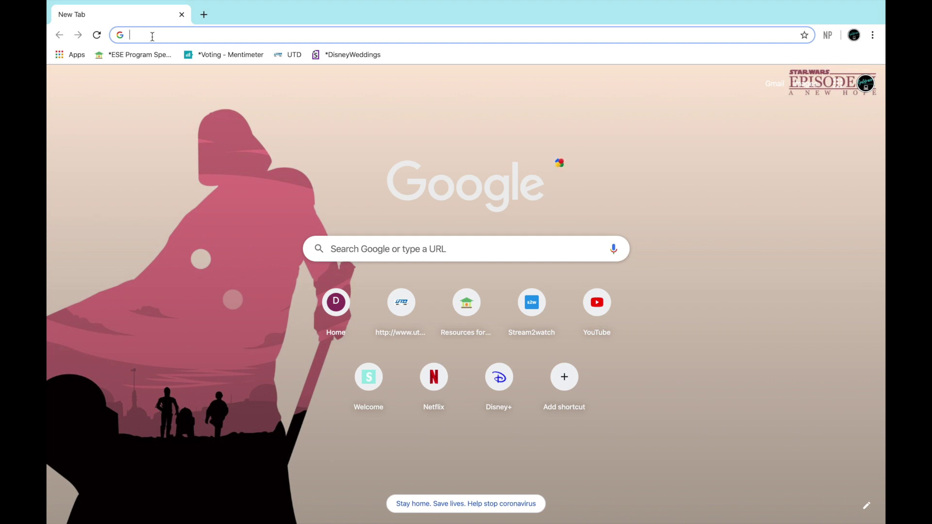
text(mdcps)
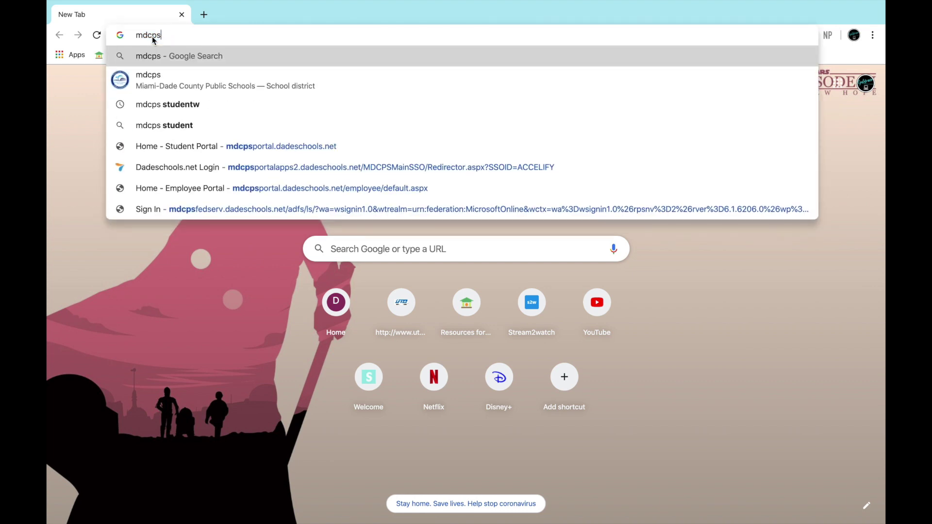
key(Return)
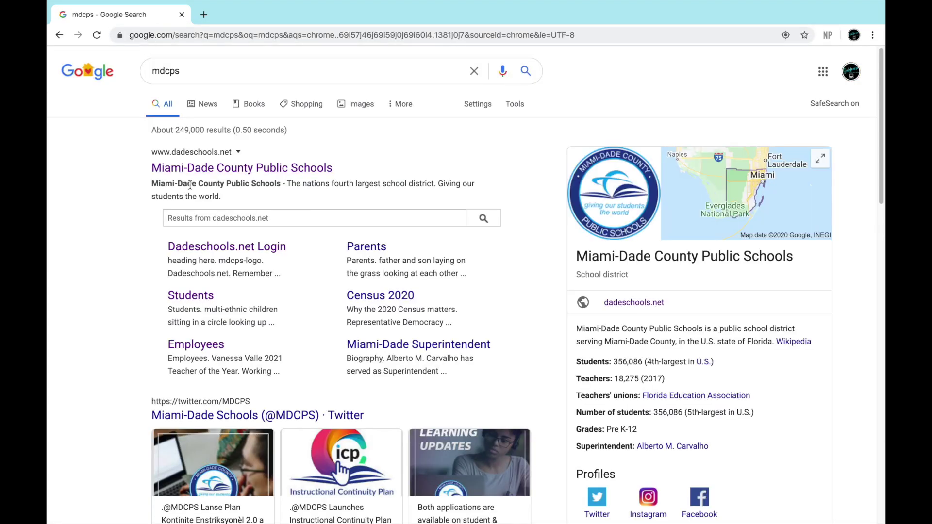
click(186, 169)
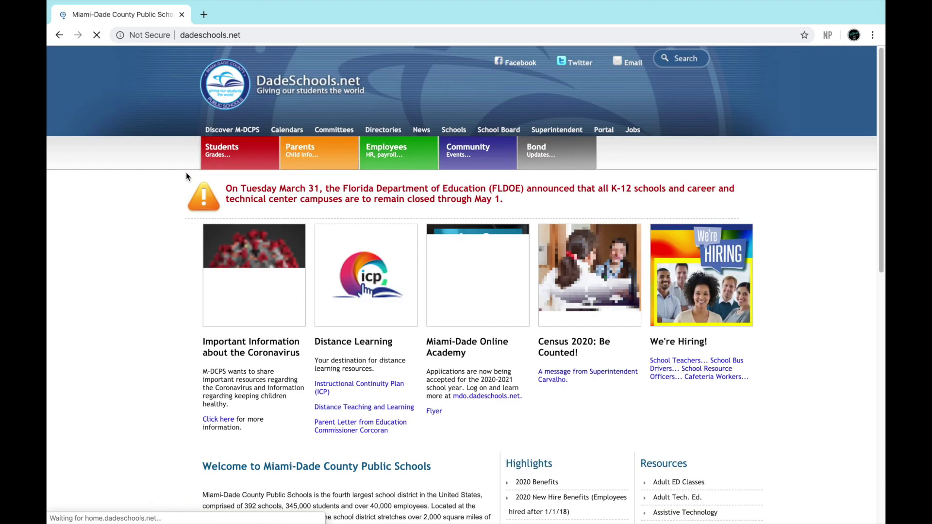
Go to the district's Students page and then the student portal login page.
click(220, 155)
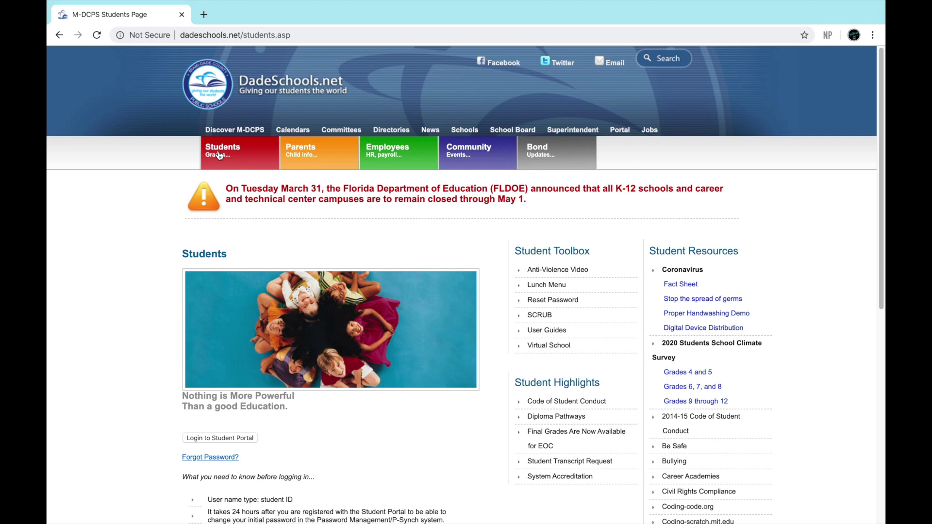
click(222, 437)
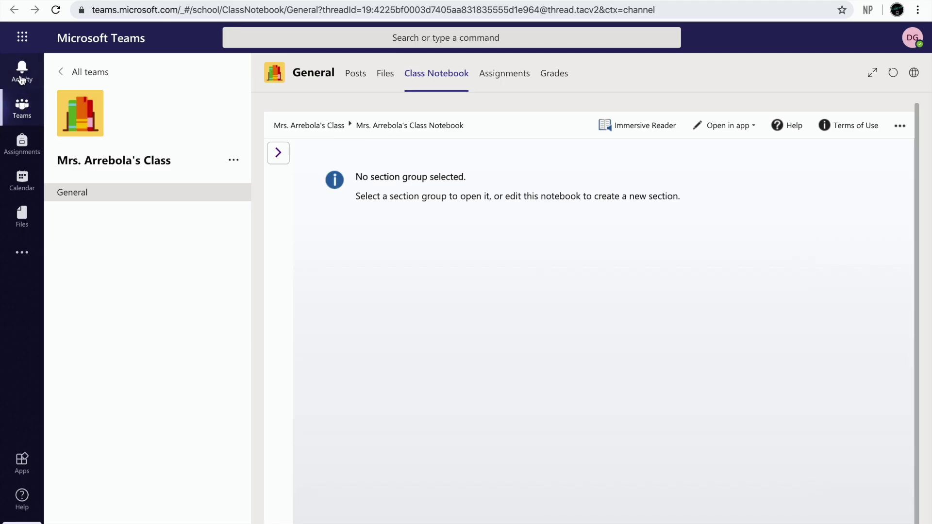
click(22, 115)
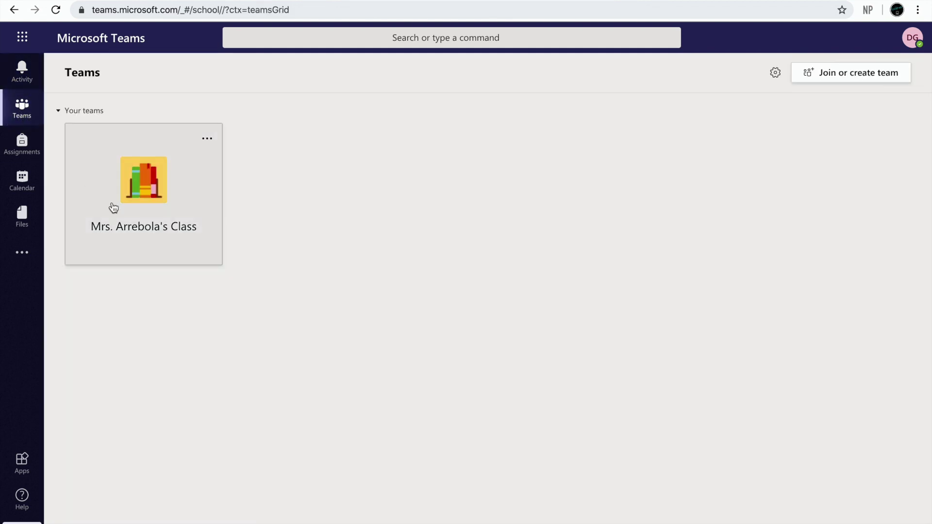
click(161, 201)
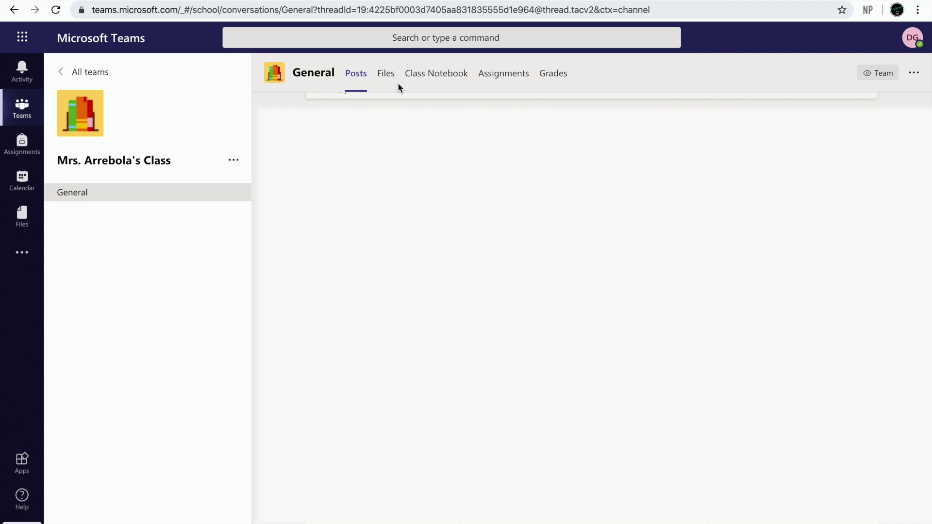
click(437, 82)
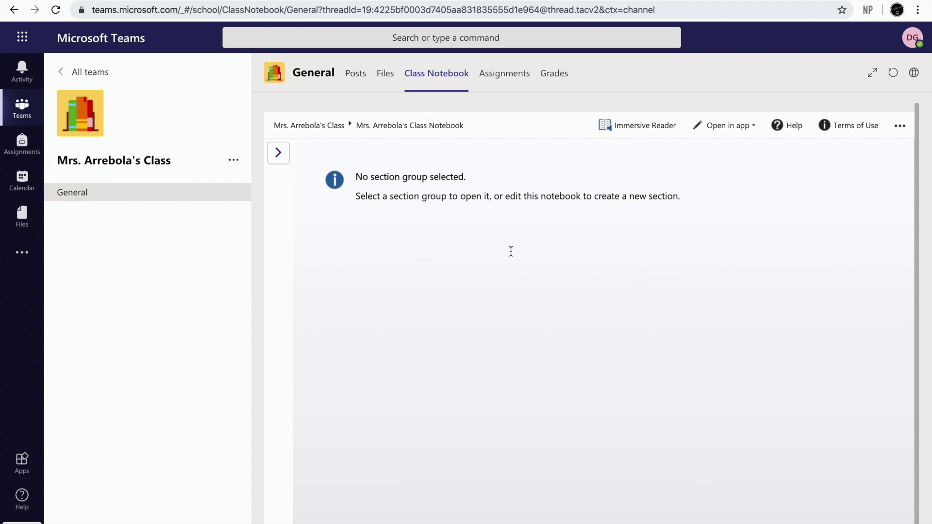
click(279, 156)
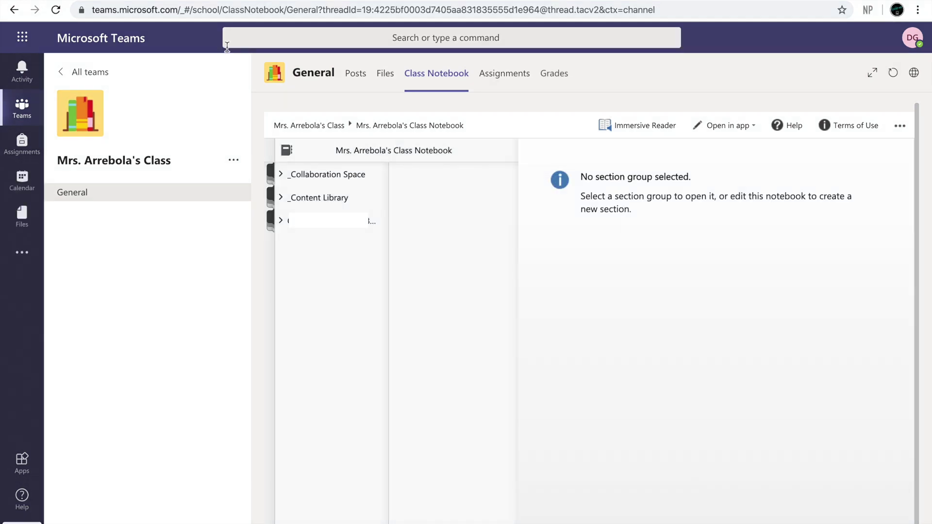
Expand the notebook navigation and your section group, then open Work Assignments' Math 3/29/20 page.
click(432, 75)
click(302, 228)
click(282, 221)
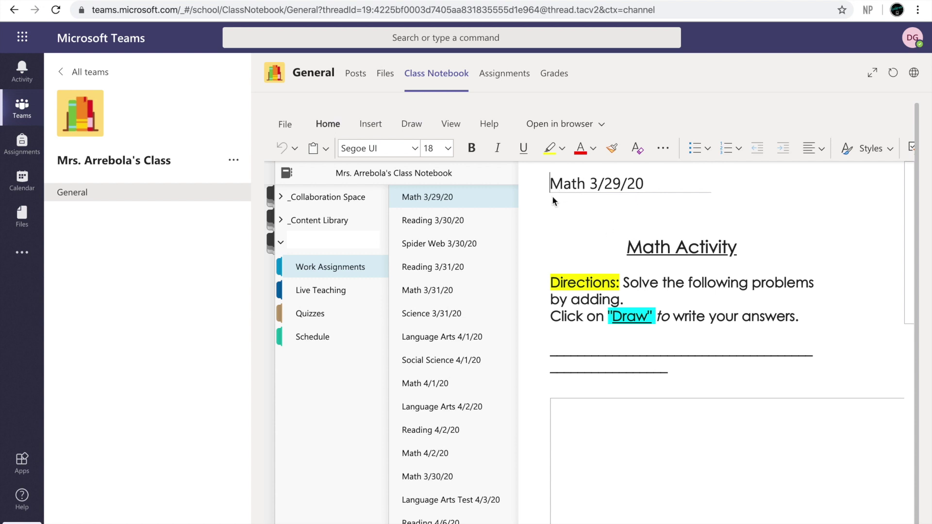
click(427, 199)
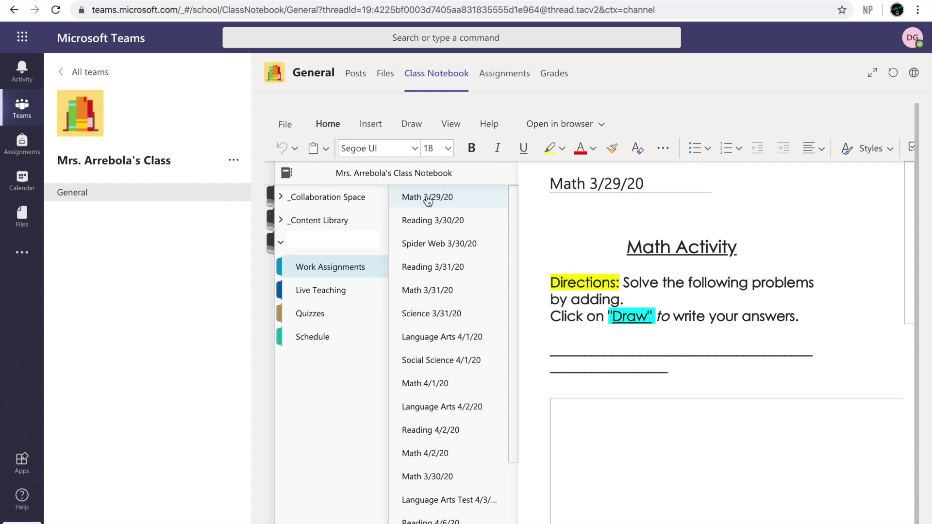
Hide the section and page panes and scroll down to the Fire Safety Addition problems.
click(561, 247)
double_click(561, 247)
click(728, 265)
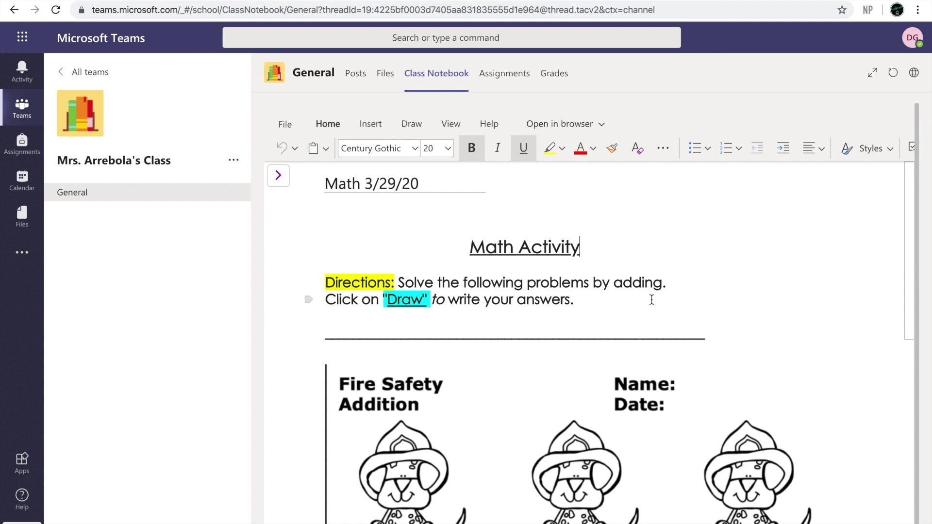
scroll(651, 299, down, 1)
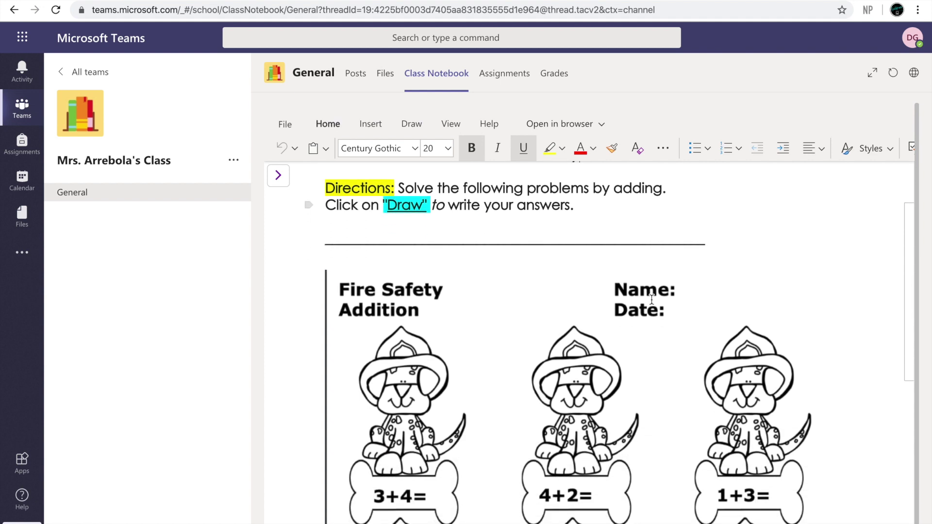
scroll(652, 299, down, 2)
scroll(652, 300, up, 2)
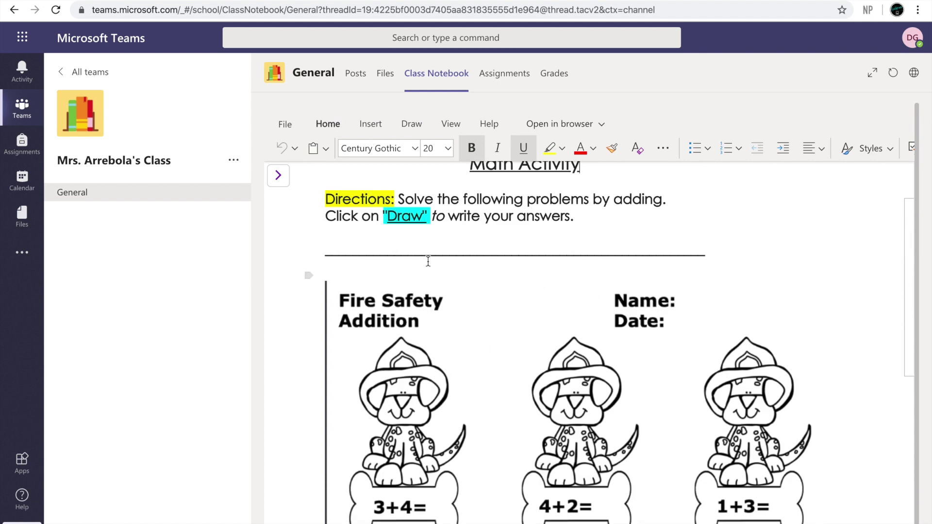
scroll(508, 362, down, 1)
scroll(508, 362, down, 2)
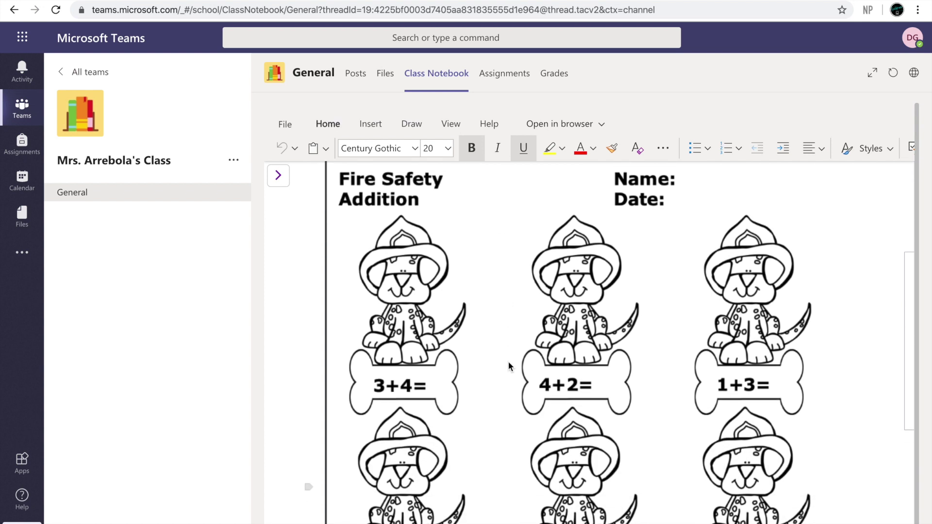
click(409, 125)
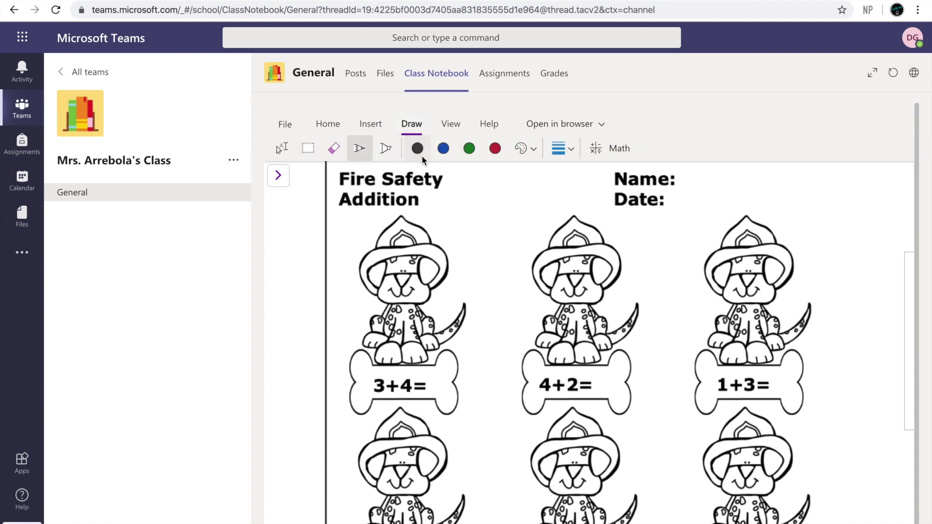
Handwrite green answers: 7 after 3+4= and 6 after 4+2=.
click(470, 153)
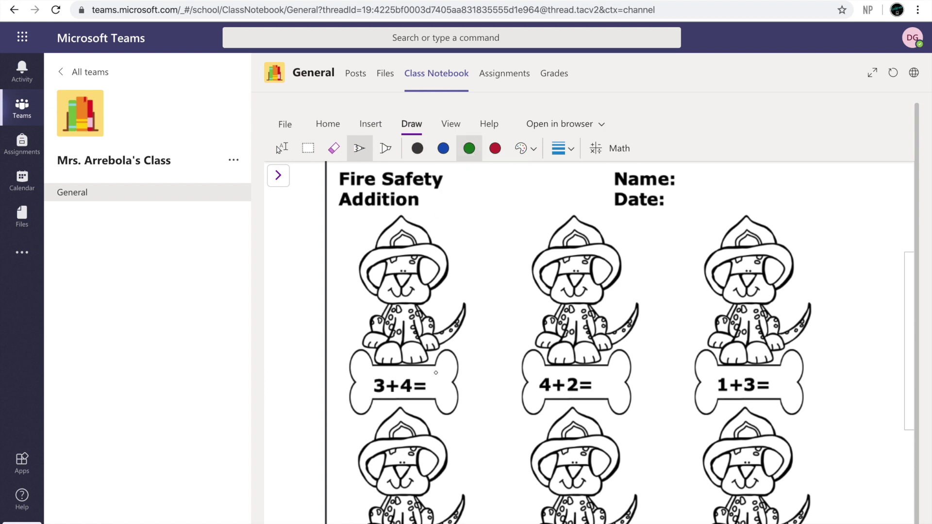
mouse_move(436, 373)
mouse_down()
mouse_move(455, 373)
mouse_move(442, 408)
mouse_up()
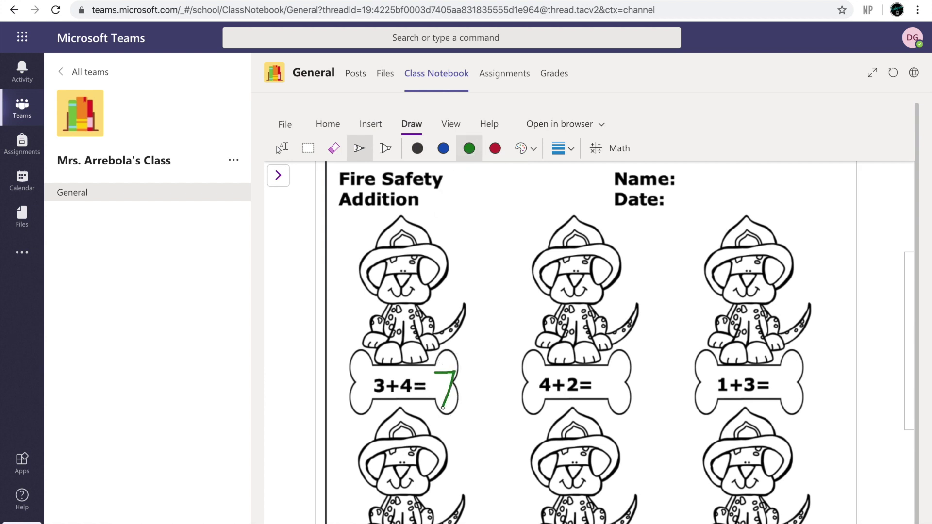
mouse_move(614, 372)
mouse_down()
mouse_move(602, 386)
mouse_move(608, 401)
mouse_move(615, 391)
mouse_move(602, 387)
mouse_up()
Erase the 6 from 4+2=, leaving it blank, and go to the channel's Files.
click(333, 149)
click(613, 381)
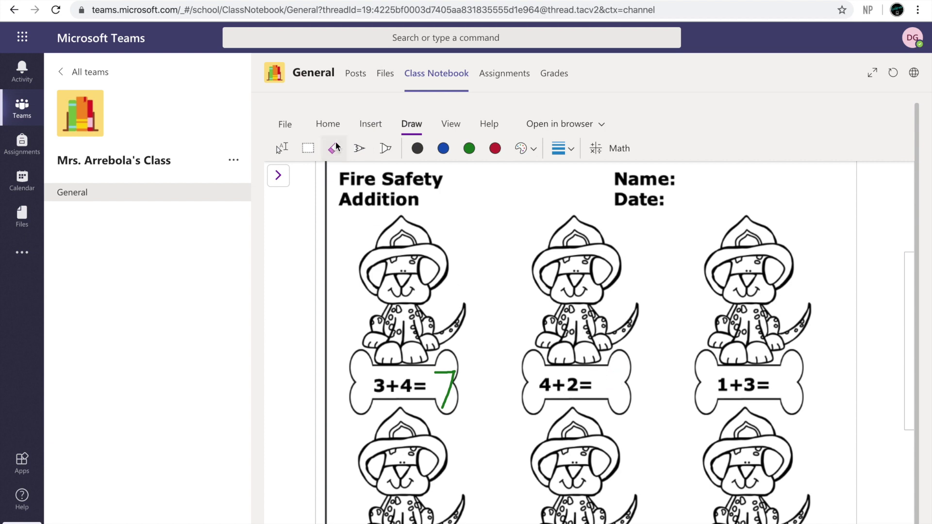
click(278, 149)
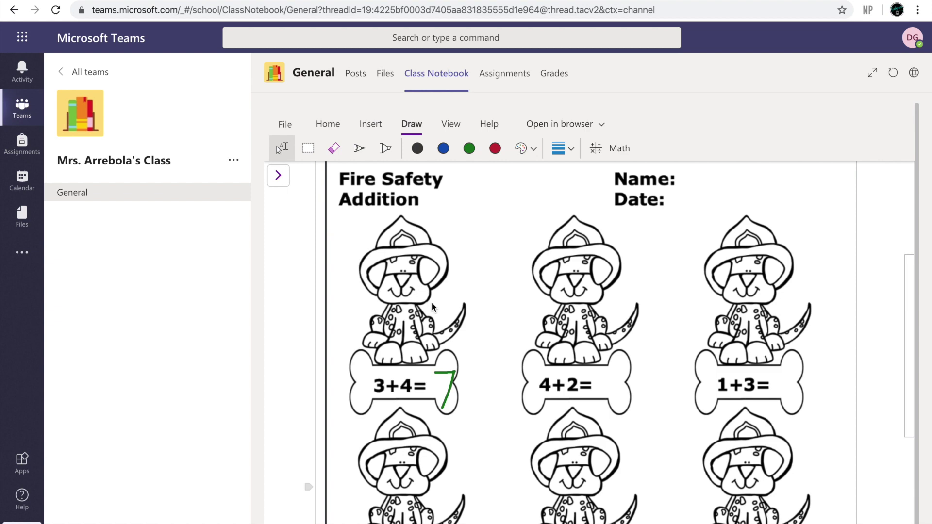
scroll(432, 303, down, 1)
scroll(432, 306, down, 5)
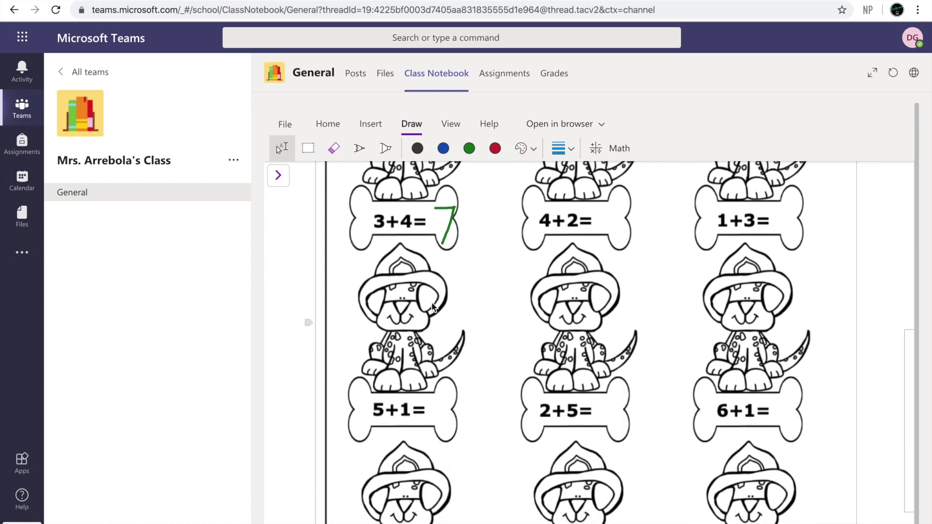
scroll(432, 305, up, 2)
scroll(432, 303, up, 4)
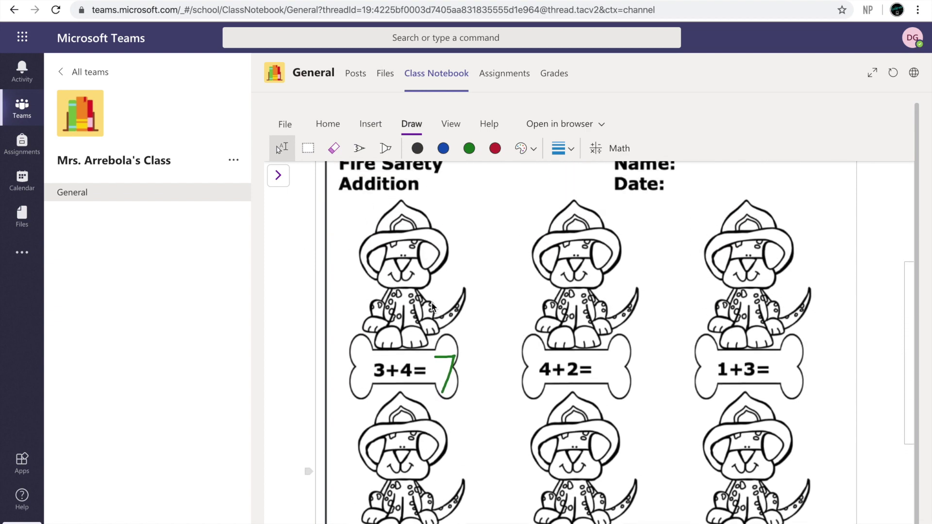
click(384, 73)
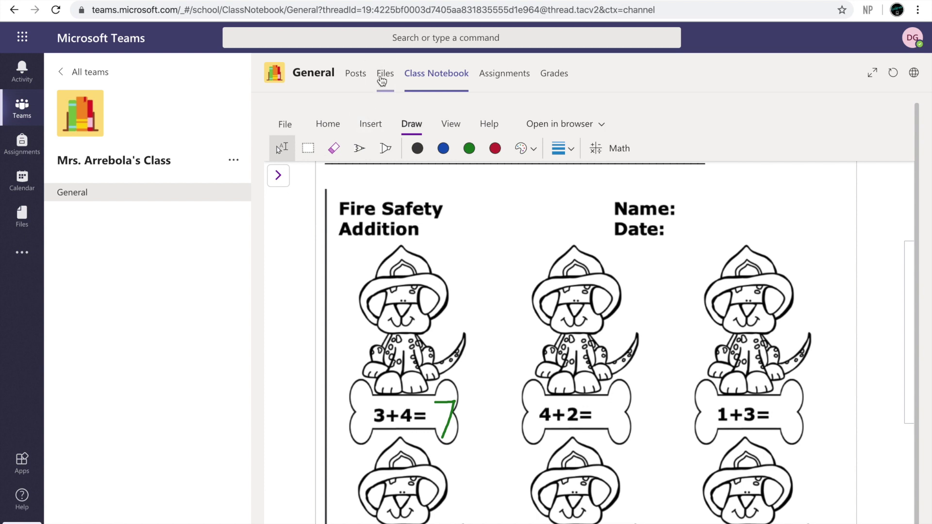
Return to the Class Notebook's Math 3/29/20 page and clear the selection above Math Activity.
click(424, 77)
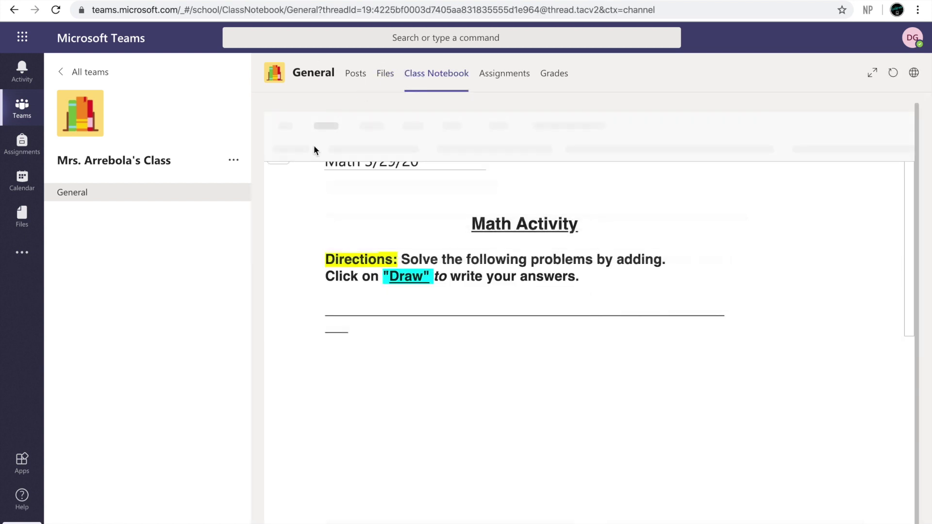
click(278, 175)
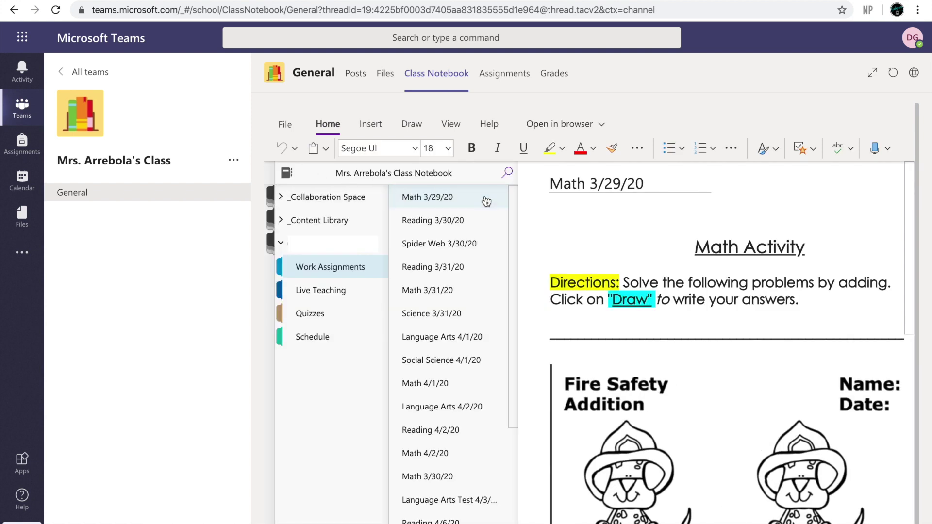
click(557, 214)
scroll(559, 217, down, 5)
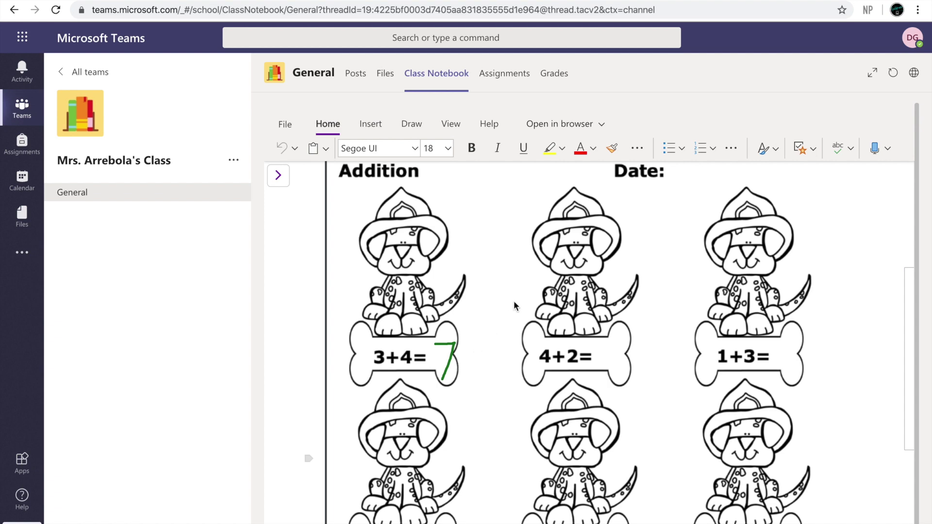
scroll(514, 301, up, 5)
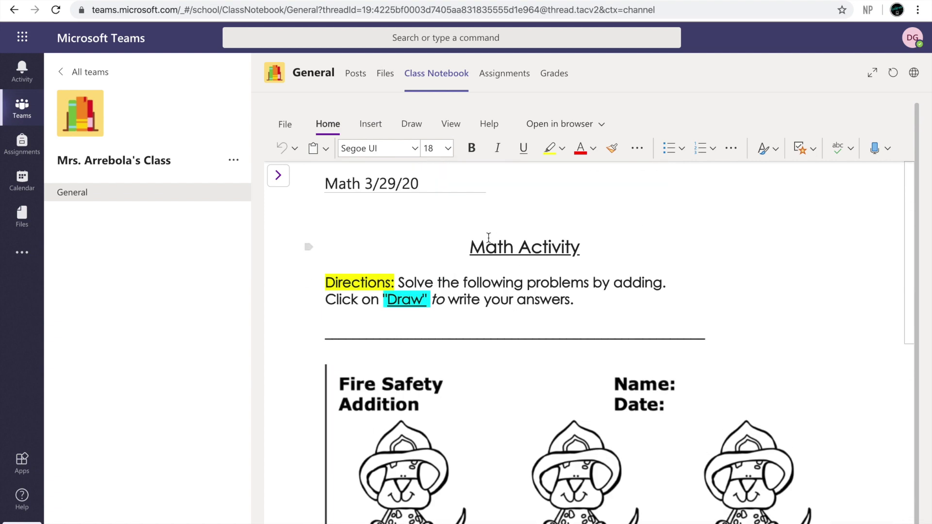
drag(577, 302, 467, 248)
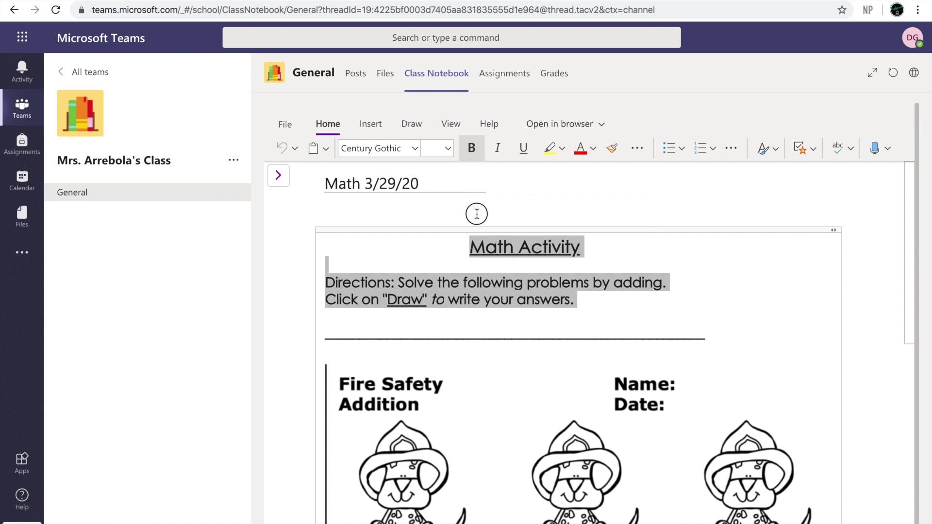
click(477, 213)
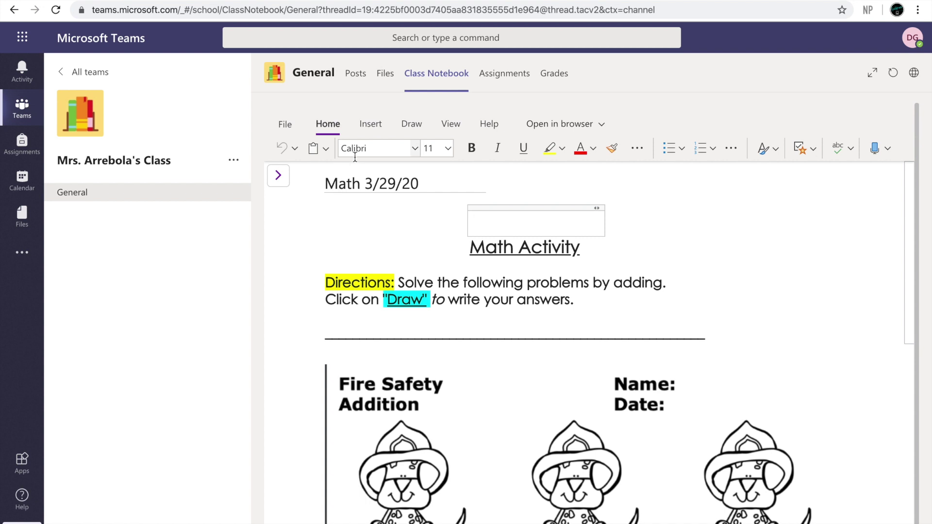
Open the Math 3/29/20 page in Immersive Reader from the View options.
click(444, 126)
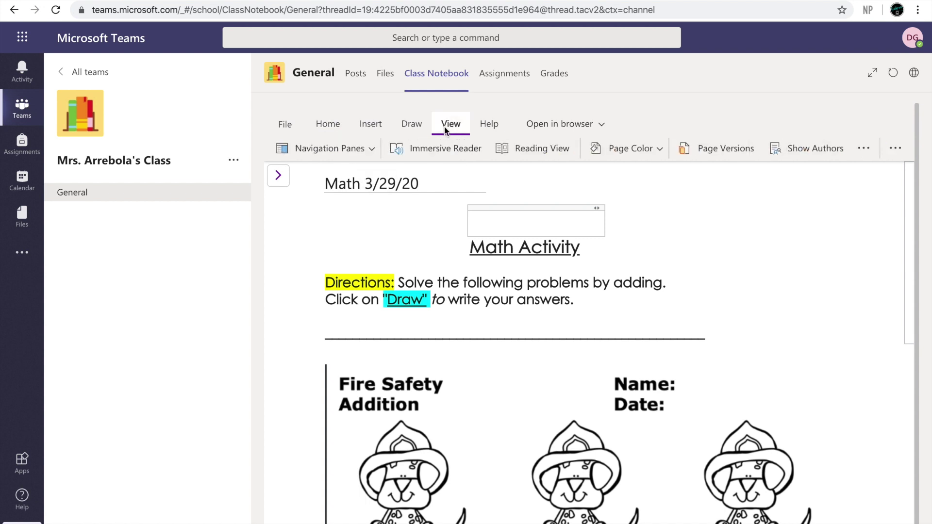
click(436, 150)
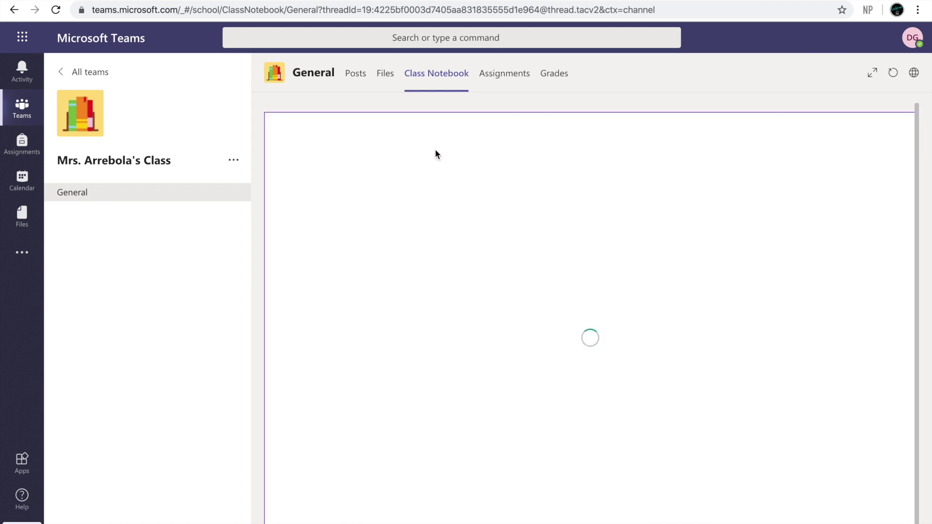
scroll(593, 221, down, 1)
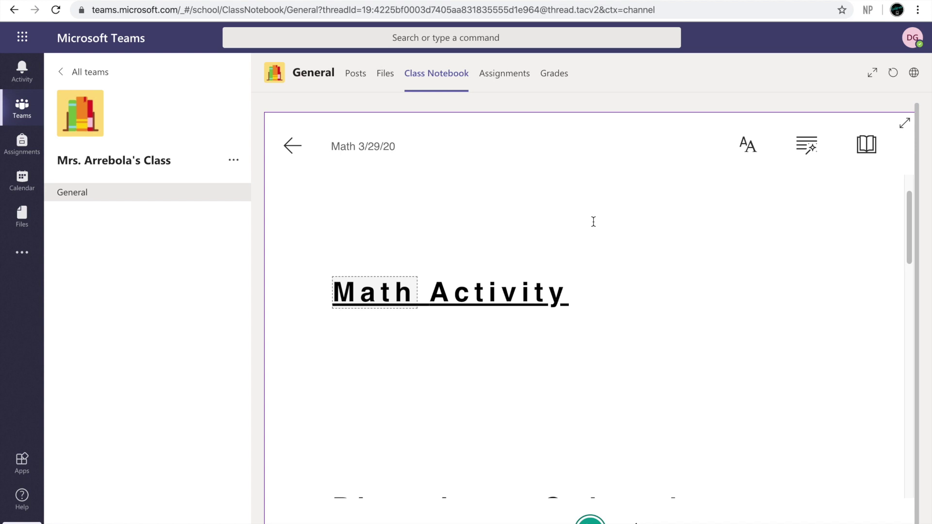
scroll(594, 222, down, 1)
scroll(593, 222, up, 1)
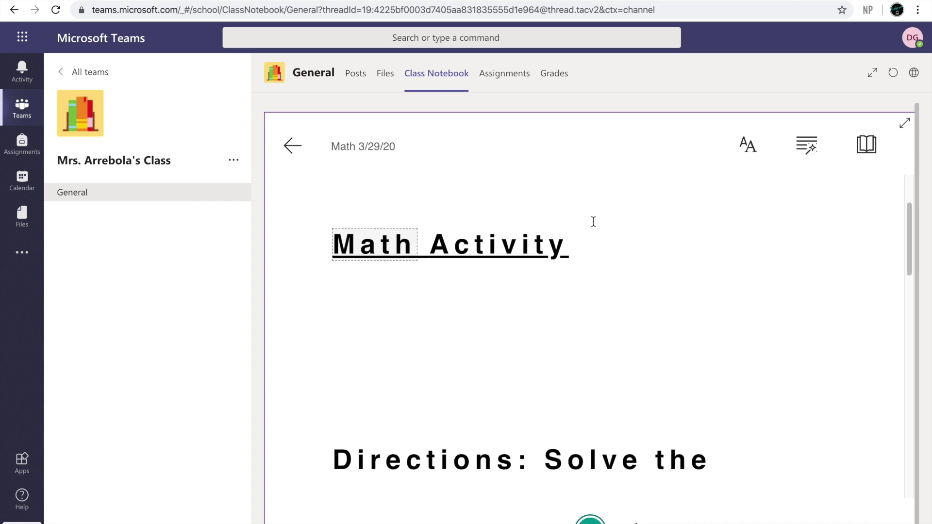
Set text size 72, keep Increase Spacing on, use Comic Sans and the white background theme.
click(746, 152)
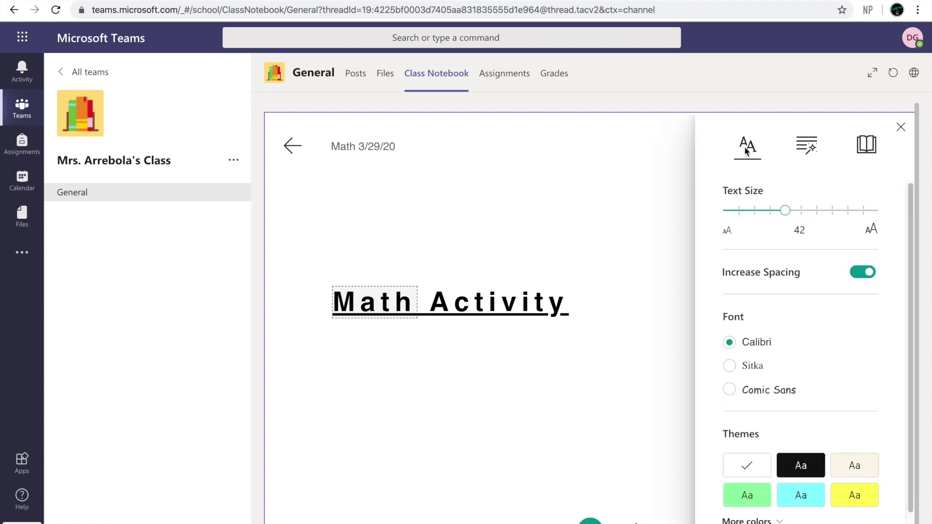
mouse_move(786, 215)
mouse_down()
mouse_move(847, 214)
mouse_move(735, 215)
mouse_move(799, 214)
mouse_up()
scroll(798, 214, down, 1)
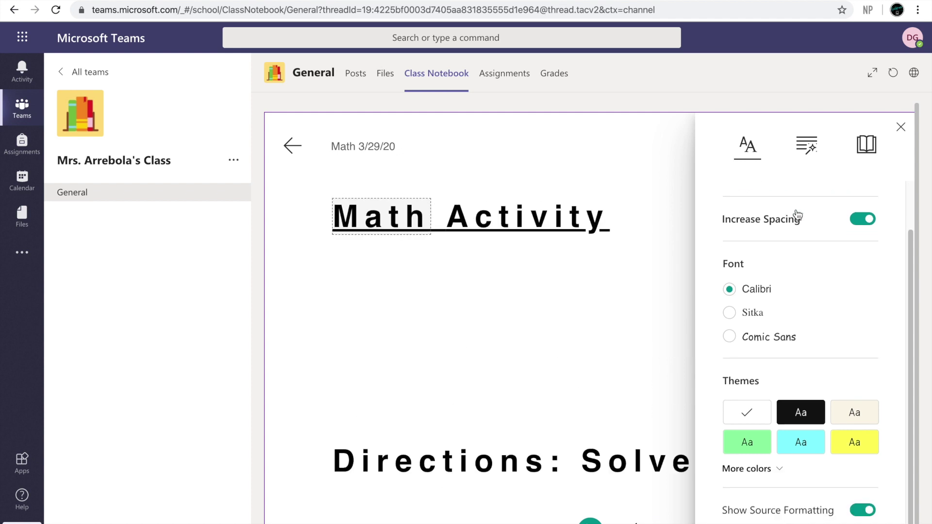
click(857, 222)
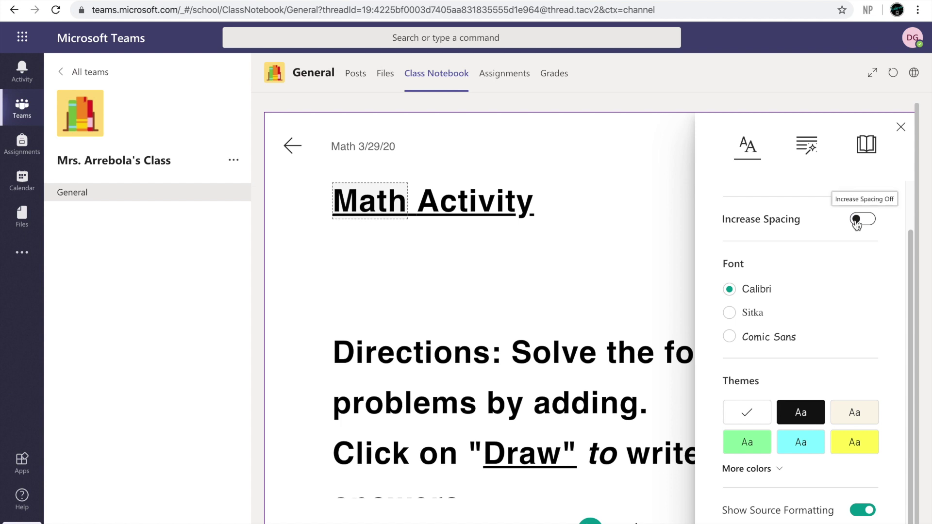
click(857, 222)
scroll(796, 264, down, 1)
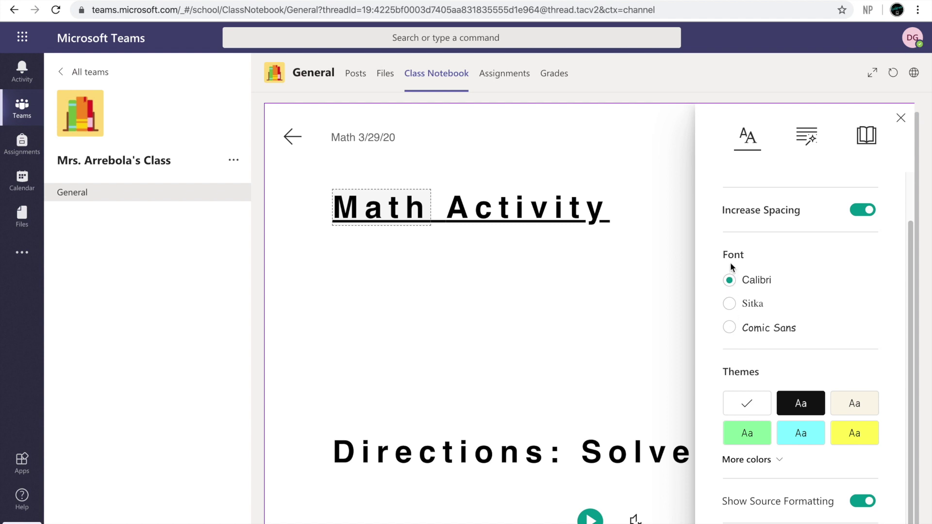
click(730, 329)
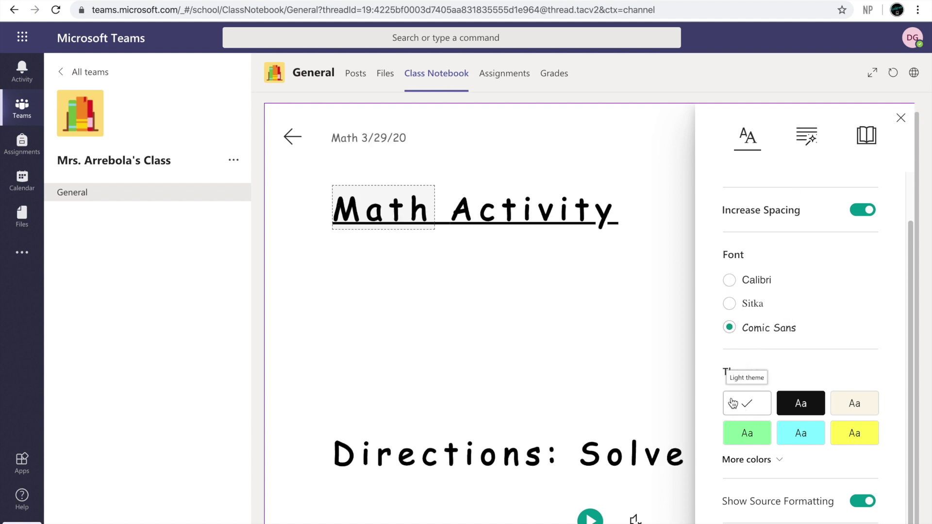
click(779, 406)
click(854, 403)
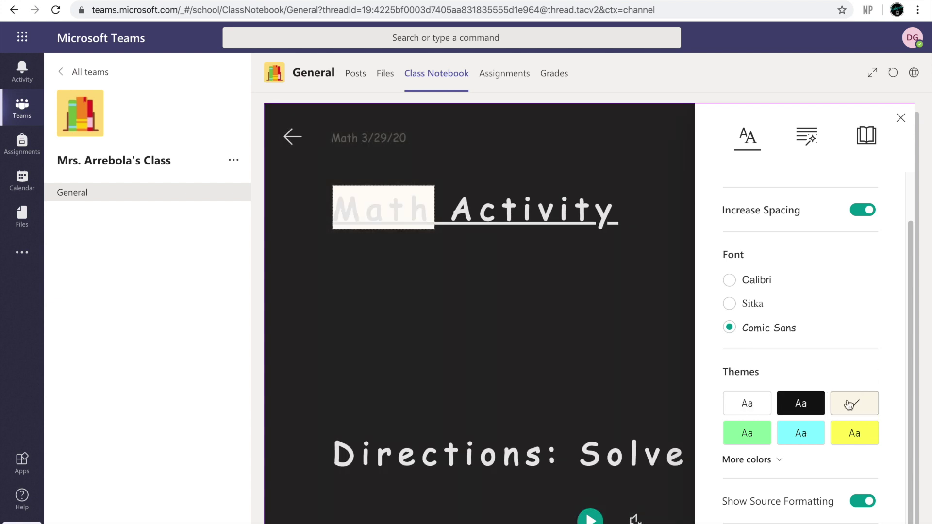
click(756, 406)
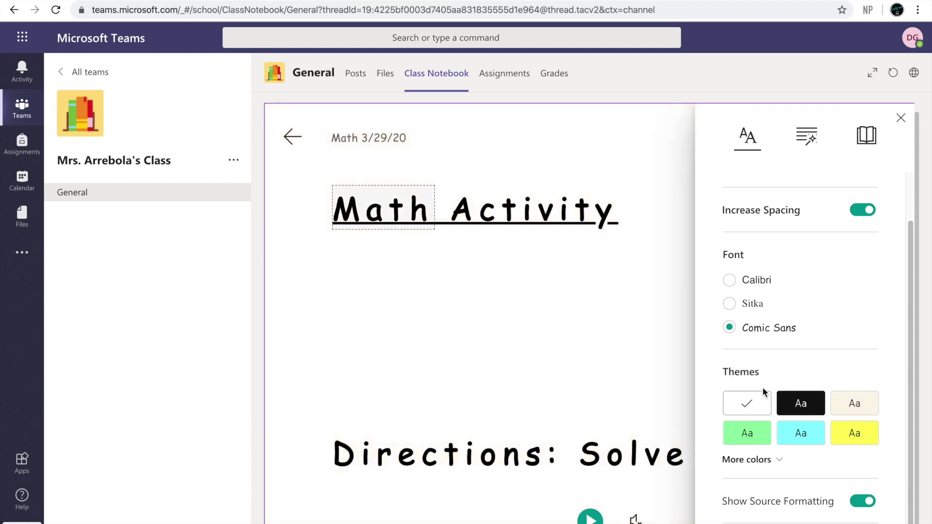
click(803, 149)
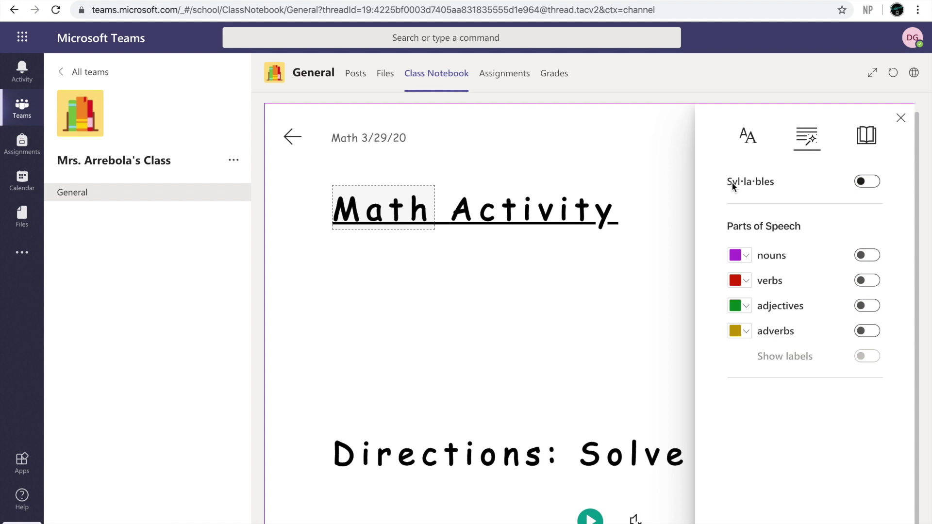
Toggle syllable breaks, then colour nouns, verbs, adjectives and adverbs before switching them all off.
click(862, 184)
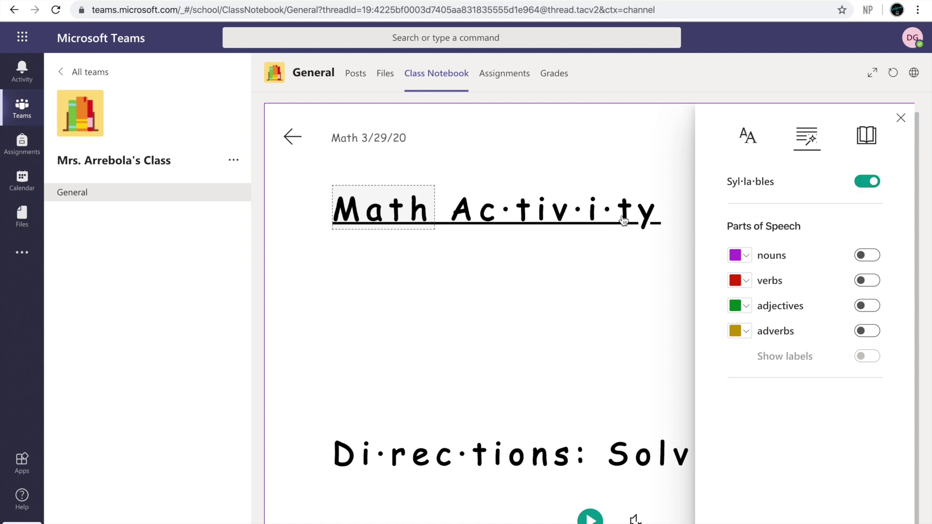
click(873, 185)
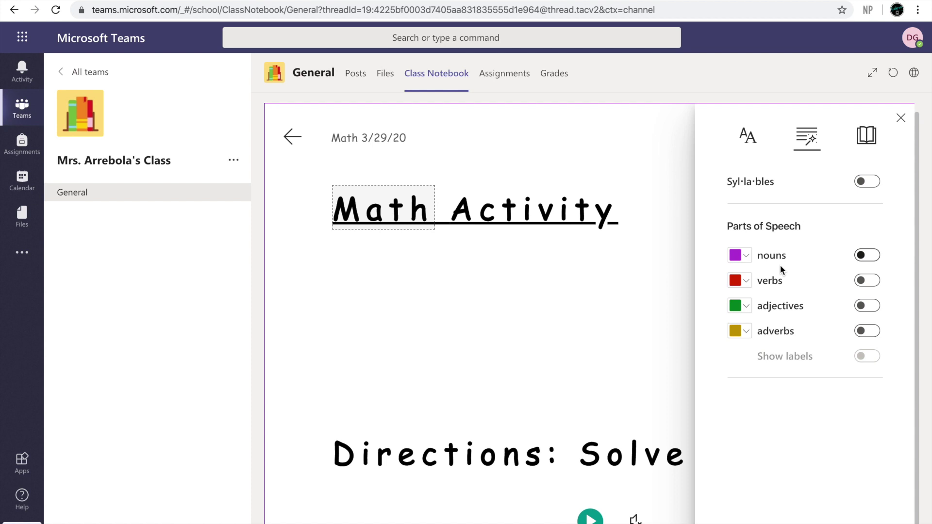
click(867, 255)
click(869, 280)
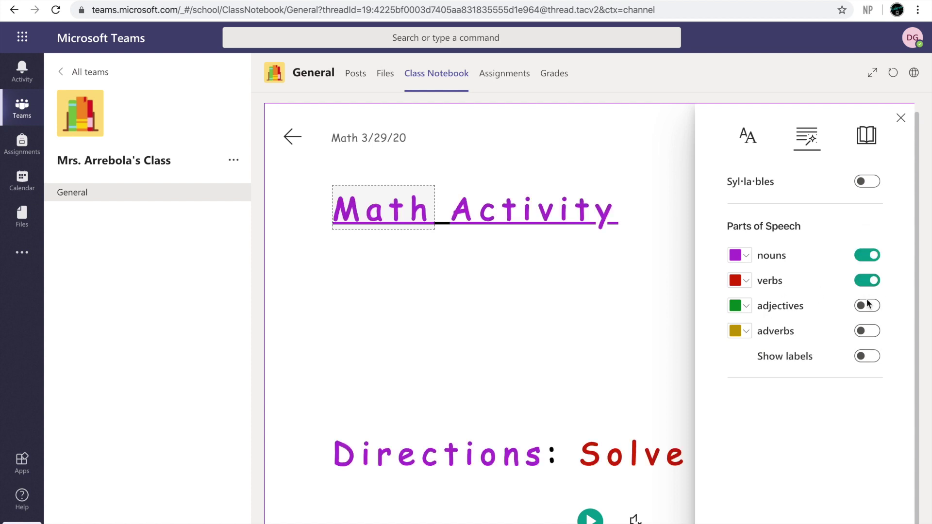
click(867, 306)
click(864, 332)
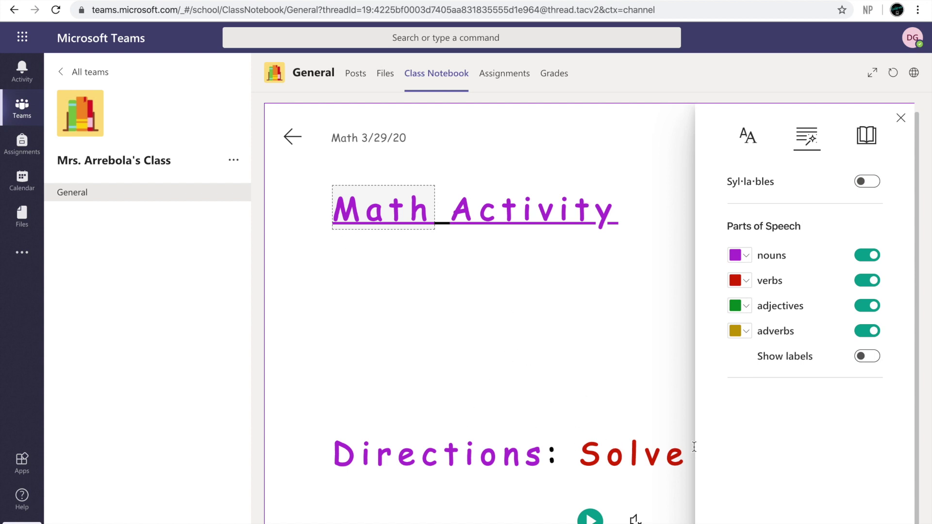
click(866, 331)
click(866, 306)
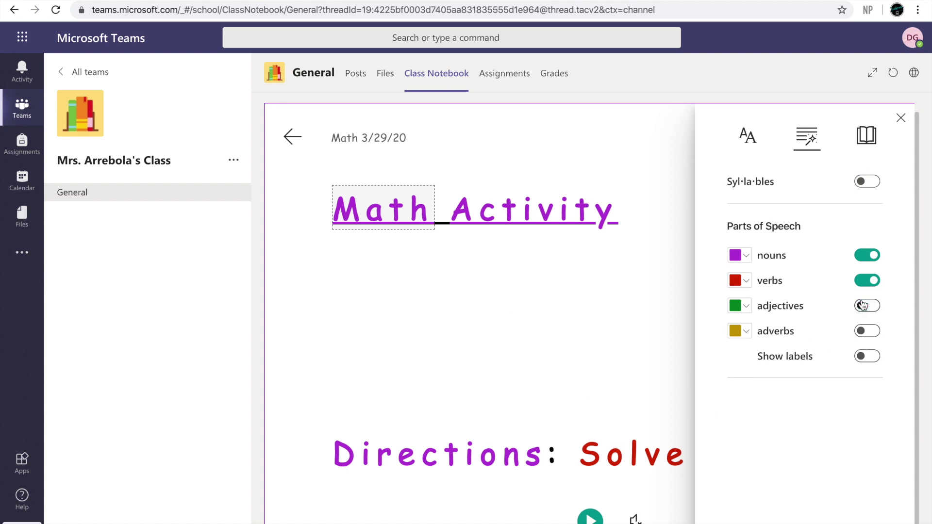
click(867, 256)
click(867, 281)
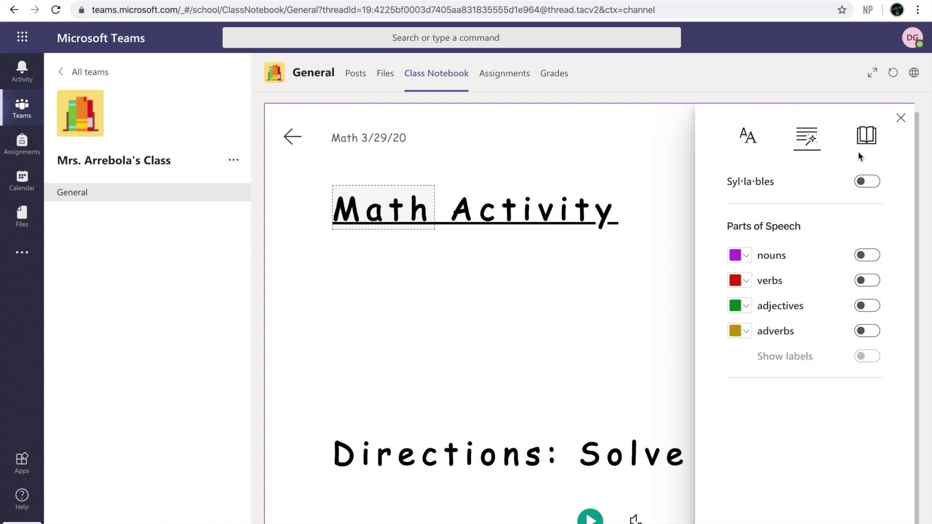
click(866, 137)
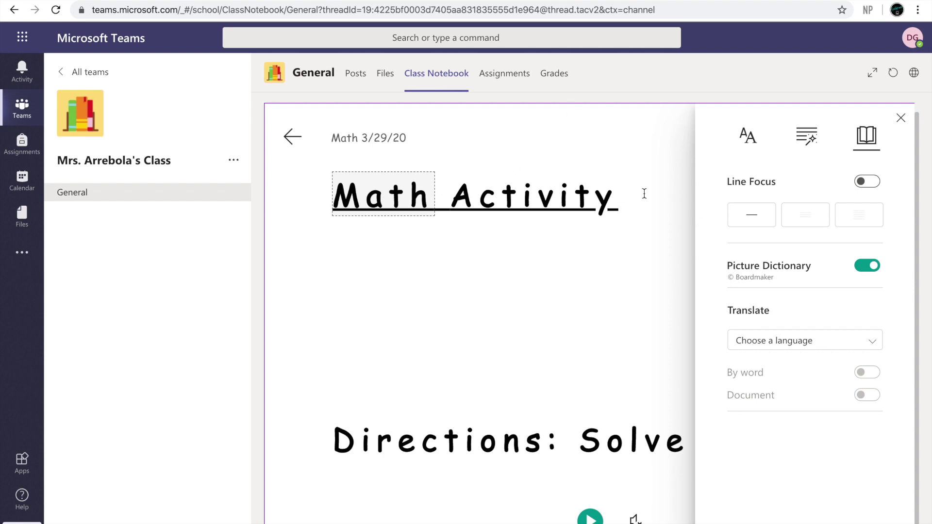
Turn one-line Line Focus on and off, then browse the Translate language list.
click(739, 217)
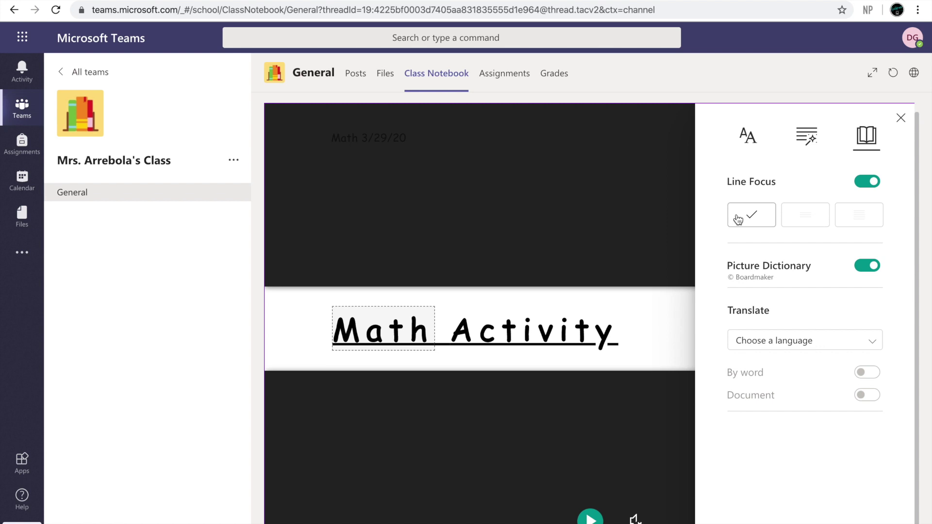
click(738, 220)
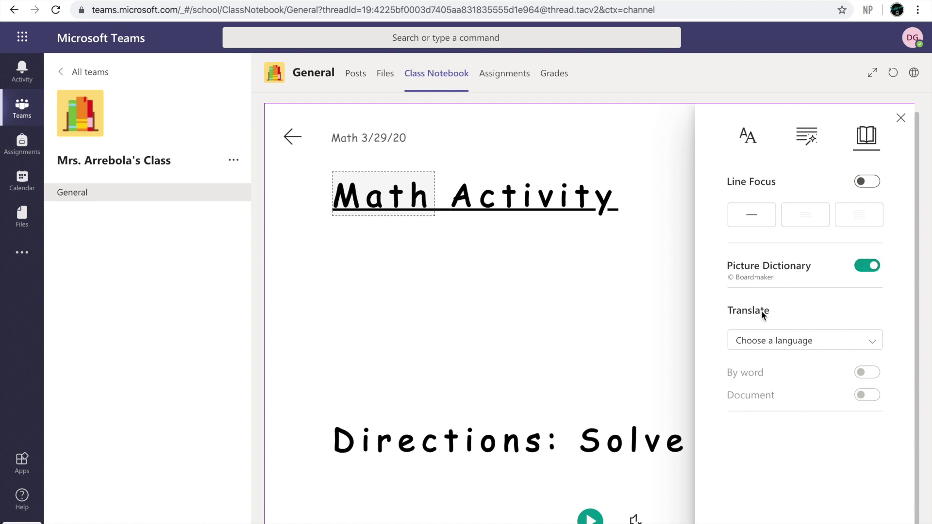
click(771, 349)
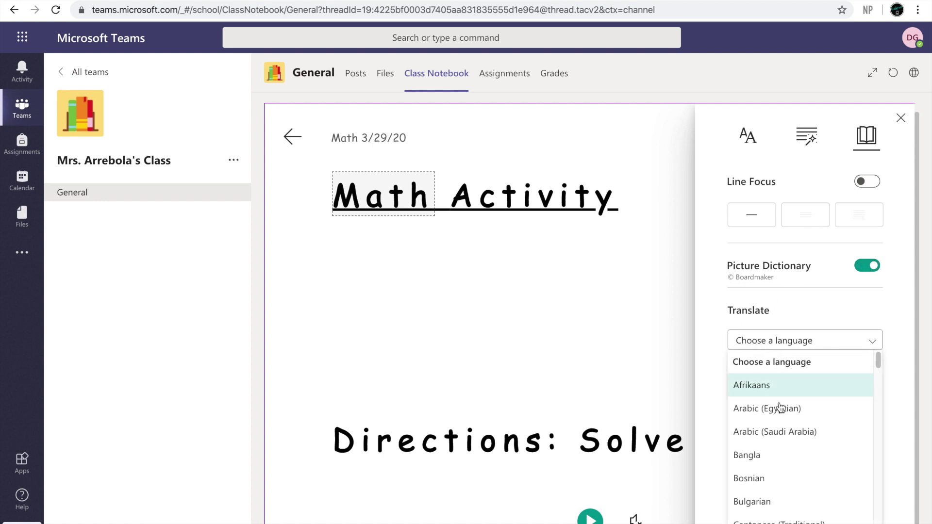
scroll(779, 407, down, 10)
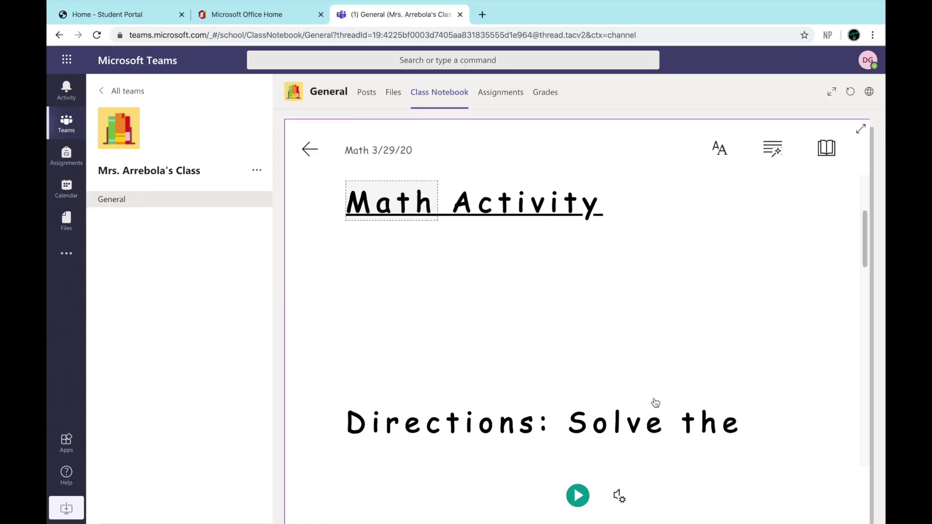
Play the Math Activity read-aloud in Immersive Reader, then pause it.
click(577, 495)
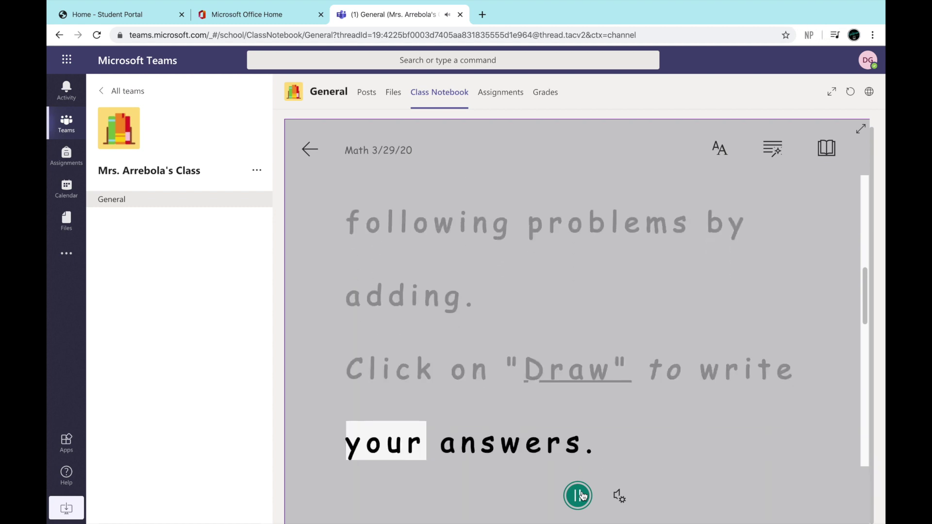
click(582, 495)
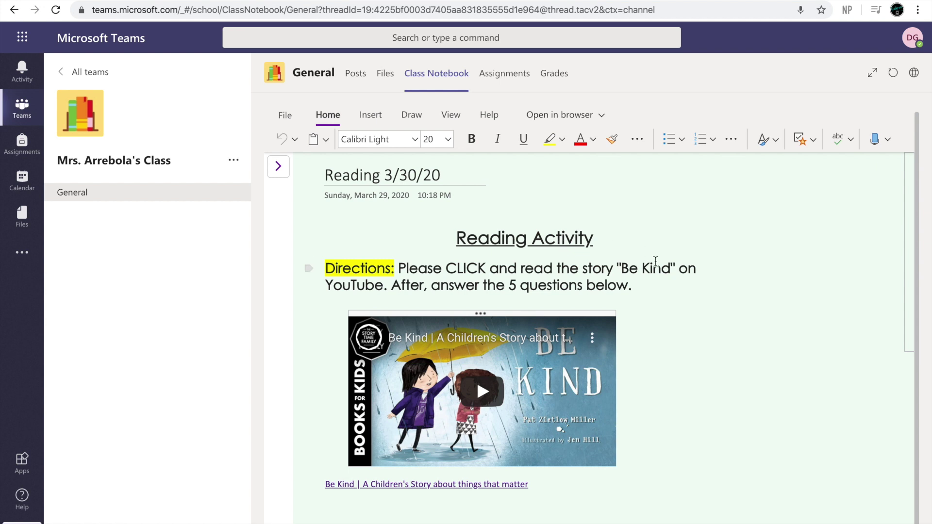
Scroll down to the Be Kind story questions and place the cursor on the empty bullet under question 1.
scroll(657, 262, down, 4)
scroll(655, 261, up, 1)
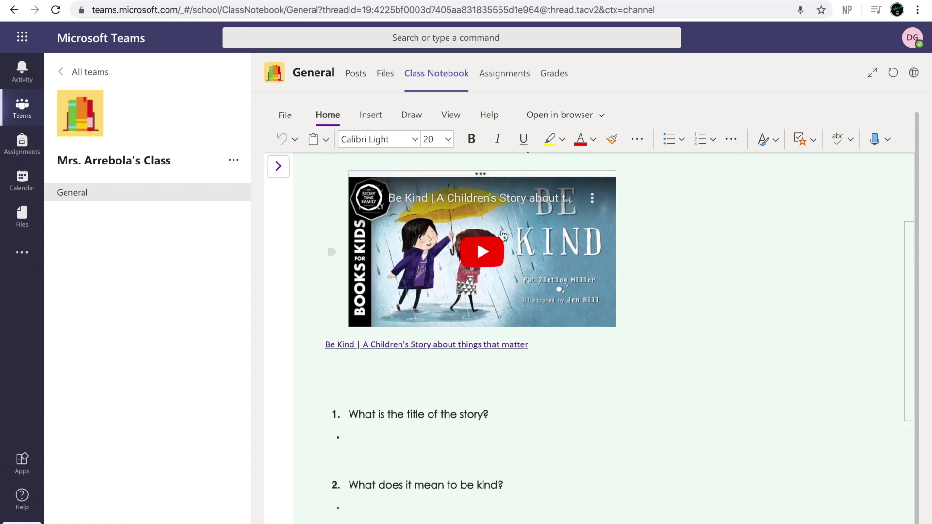
scroll(520, 350, down, 3)
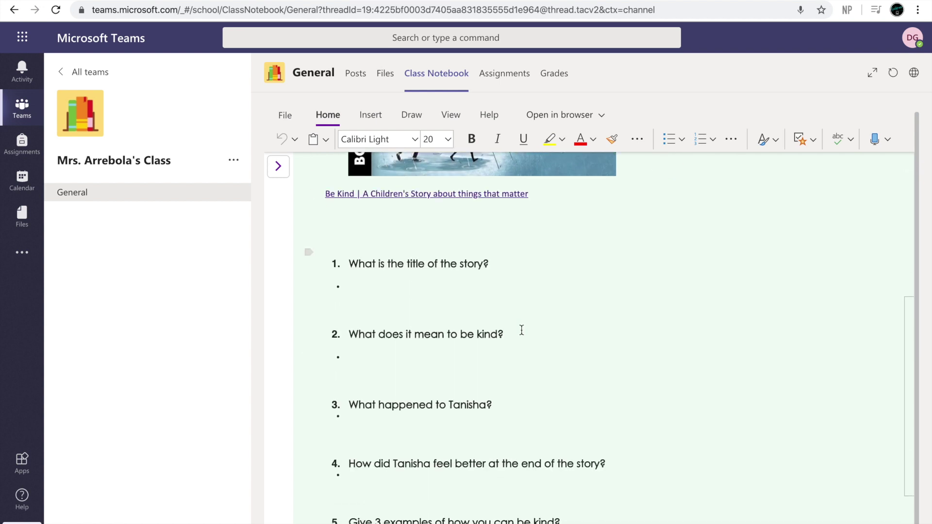
click(388, 289)
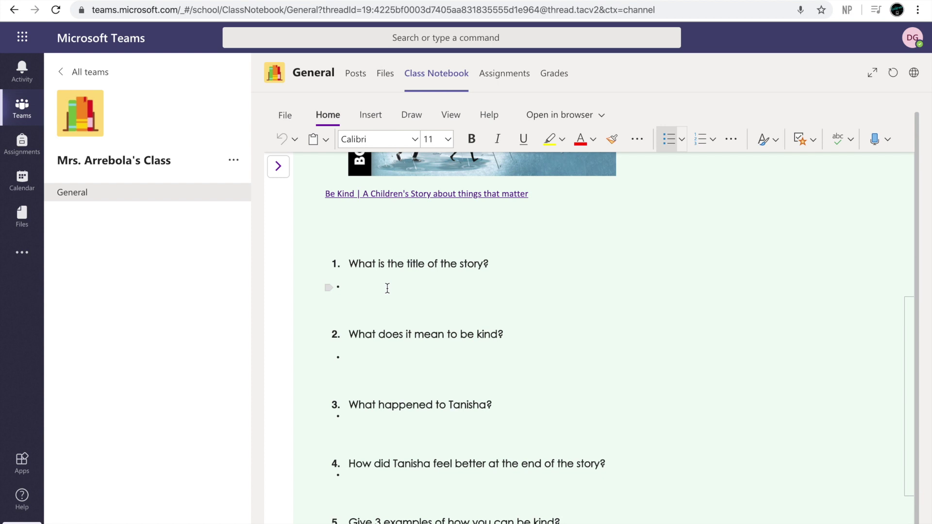
Record a spoken answer from the Insert tab's Audio command and select the new recording under question 1.
click(367, 121)
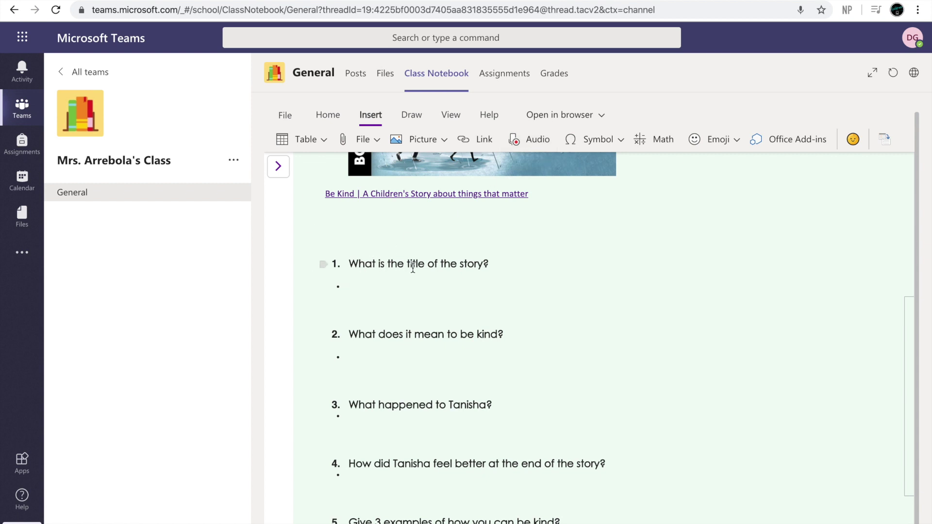
scroll(463, 267, up, 3)
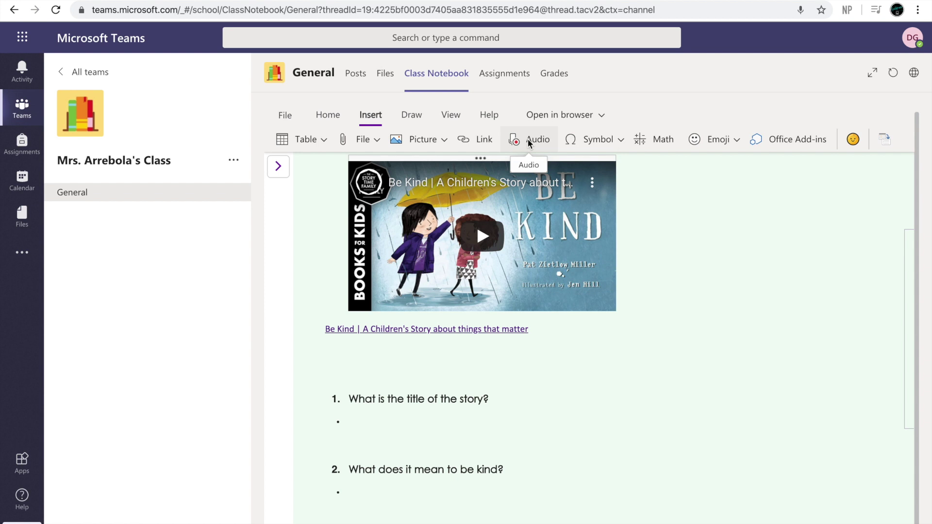
click(528, 138)
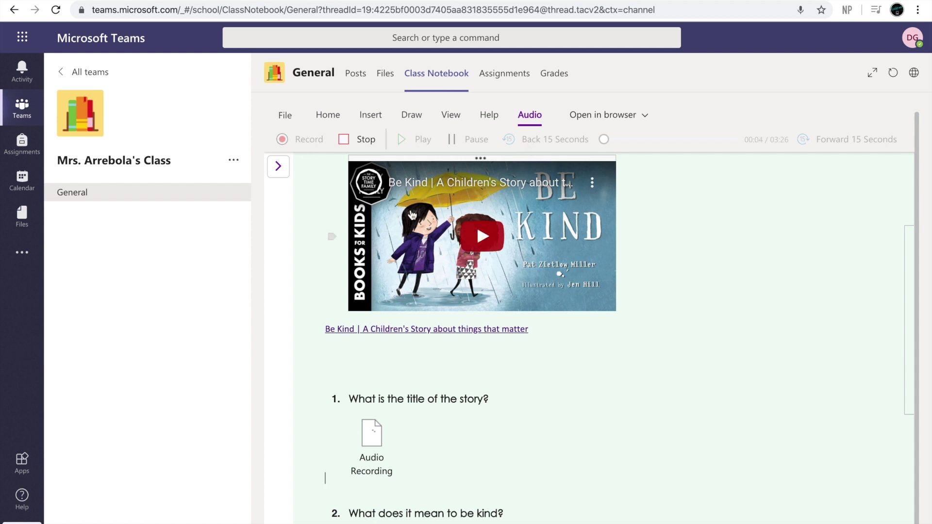
click(354, 139)
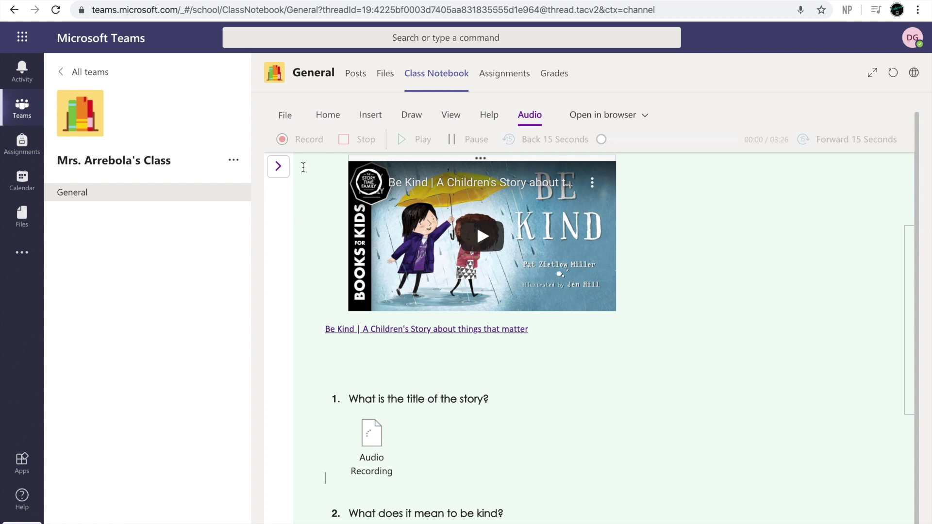
click(350, 444)
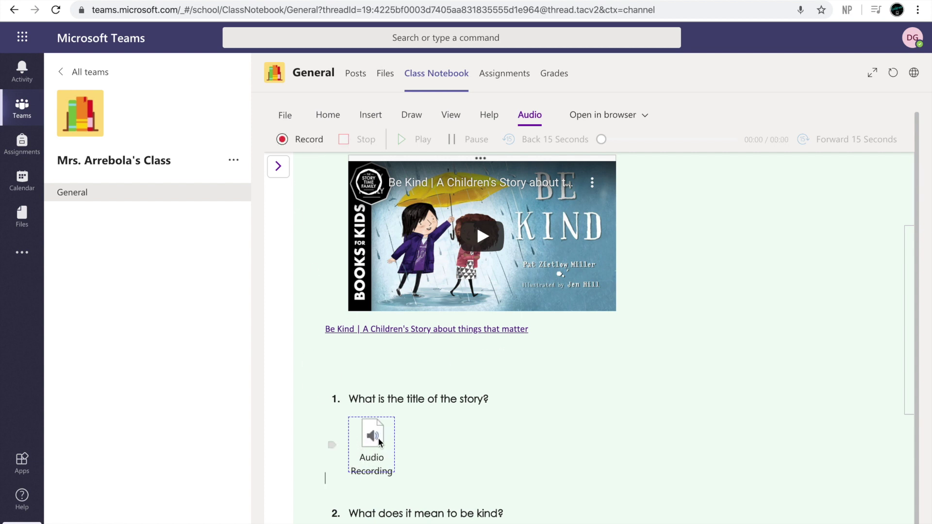
scroll(377, 438, down, 3)
Select the audio recording under question 1 and play back the 6-second answer.
click(481, 347)
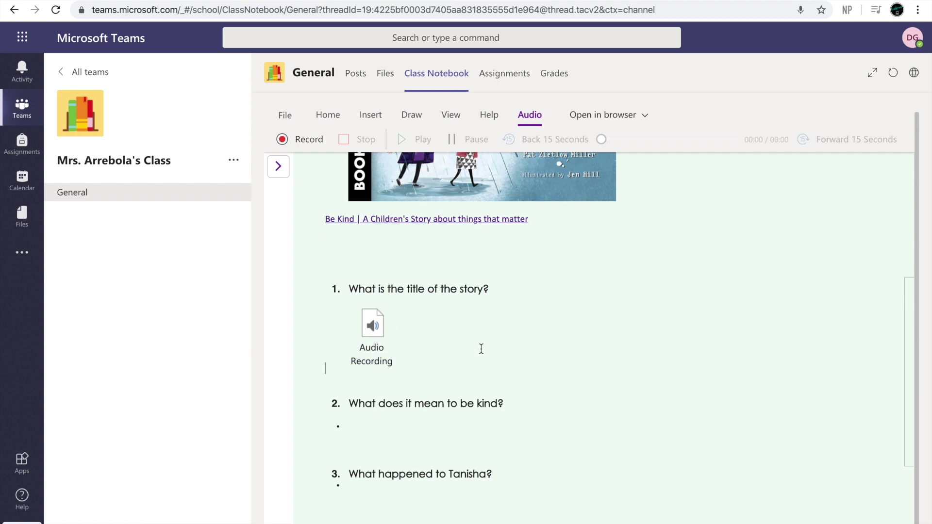
click(391, 315)
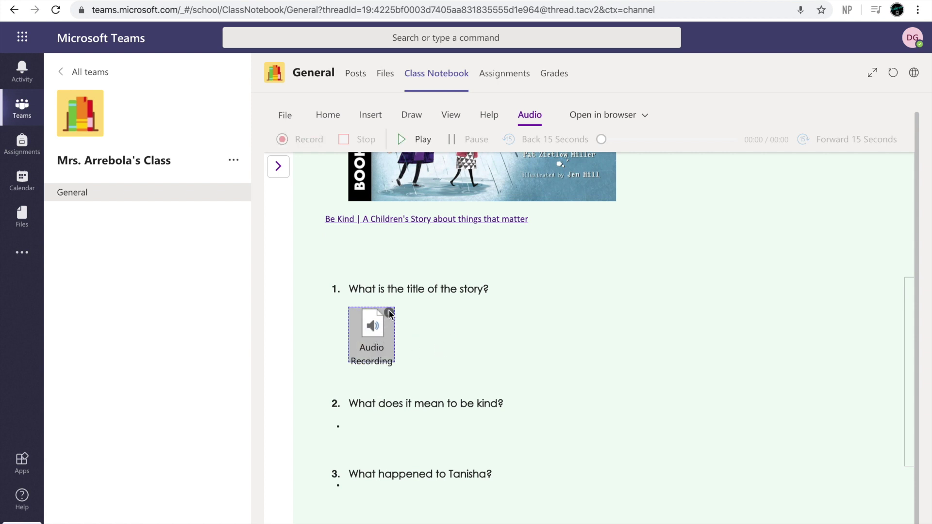
click(389, 313)
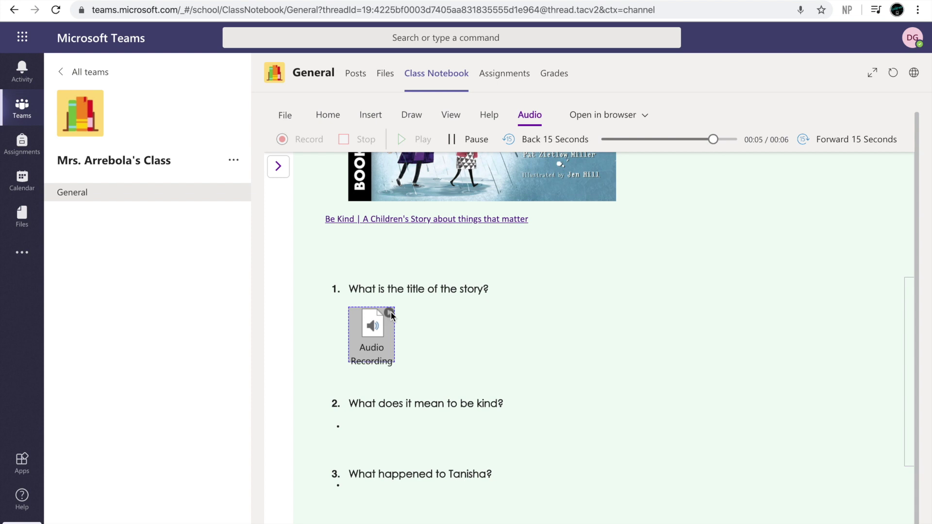
Put the cursor in the empty answer bullet under question 2.
scroll(618, 360, up, 1)
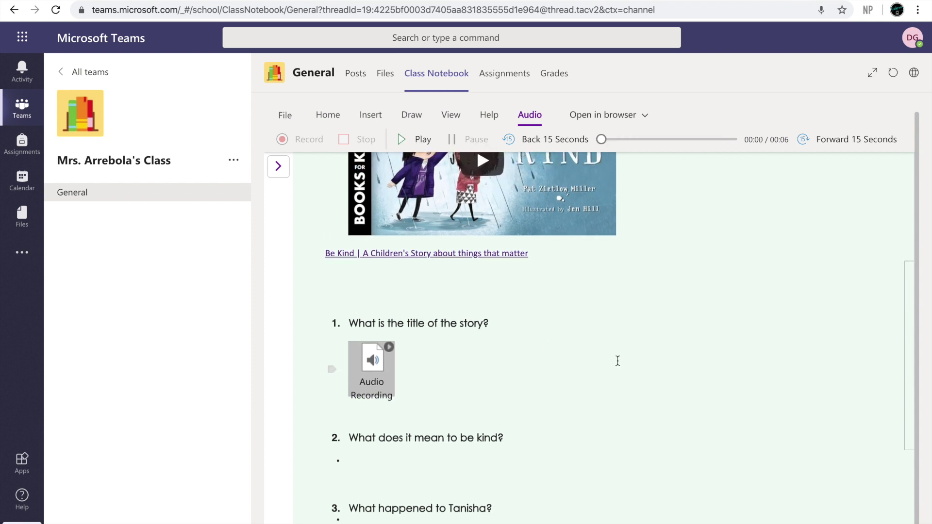
scroll(617, 361, down, 1)
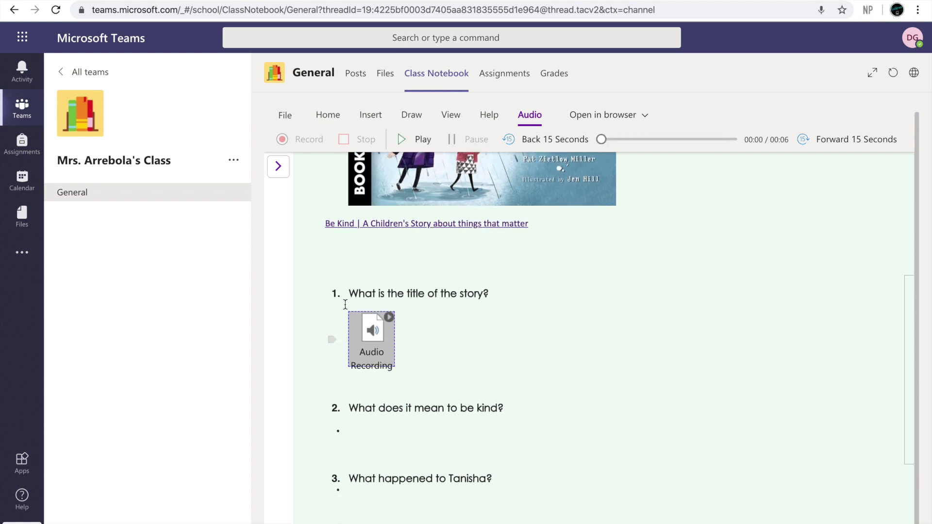
scroll(368, 345, down, 3)
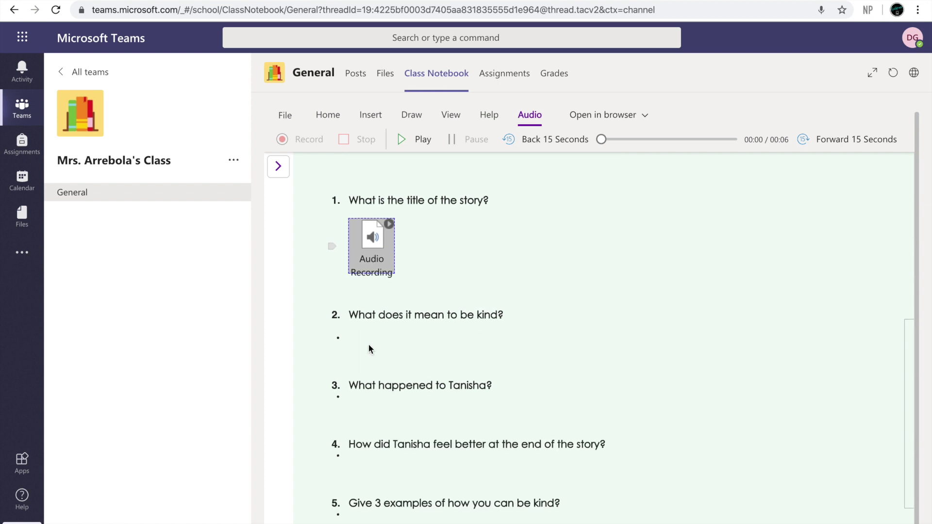
click(368, 345)
scroll(362, 418, down, 3)
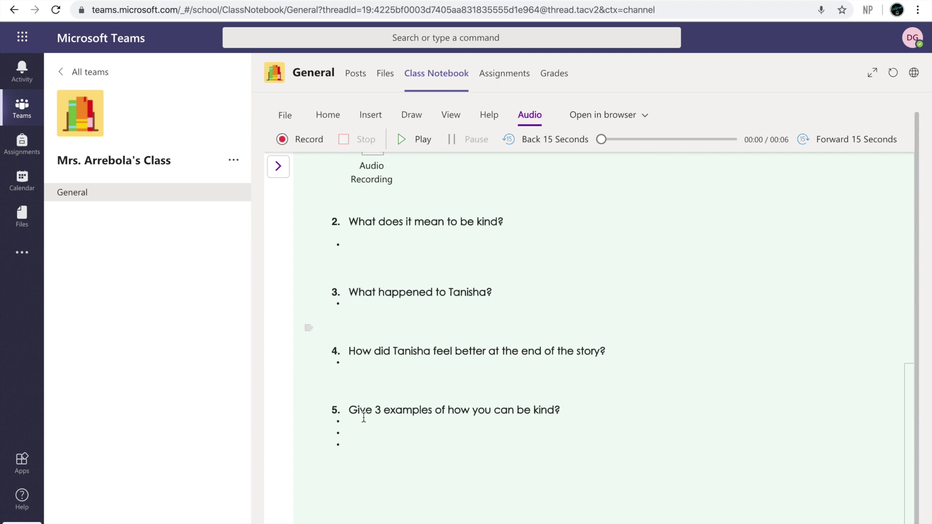
scroll(362, 416, up, 6)
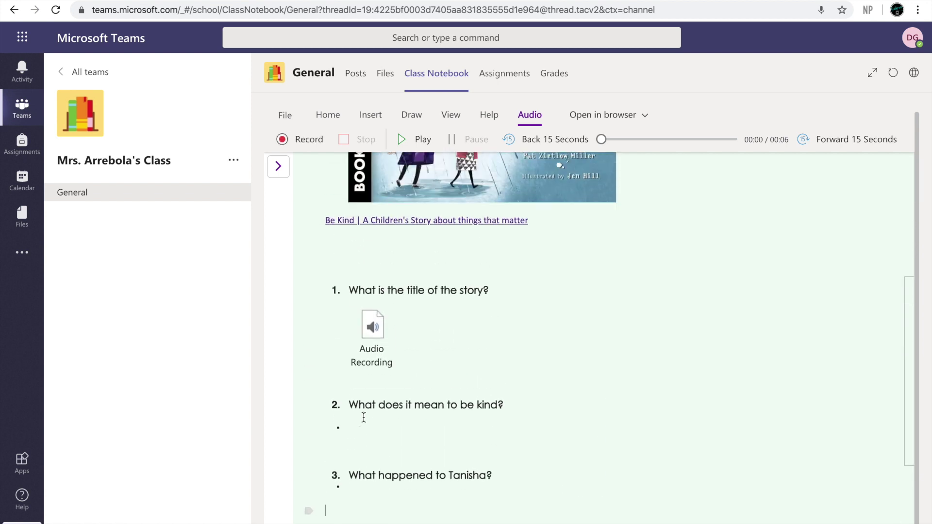
Select the audio recording under question 1 and delete it.
click(376, 341)
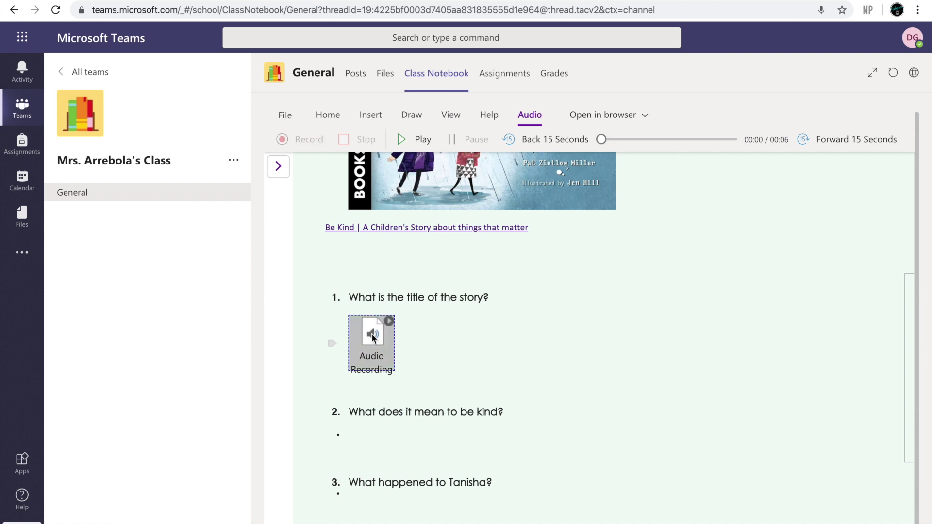
key(Delete)
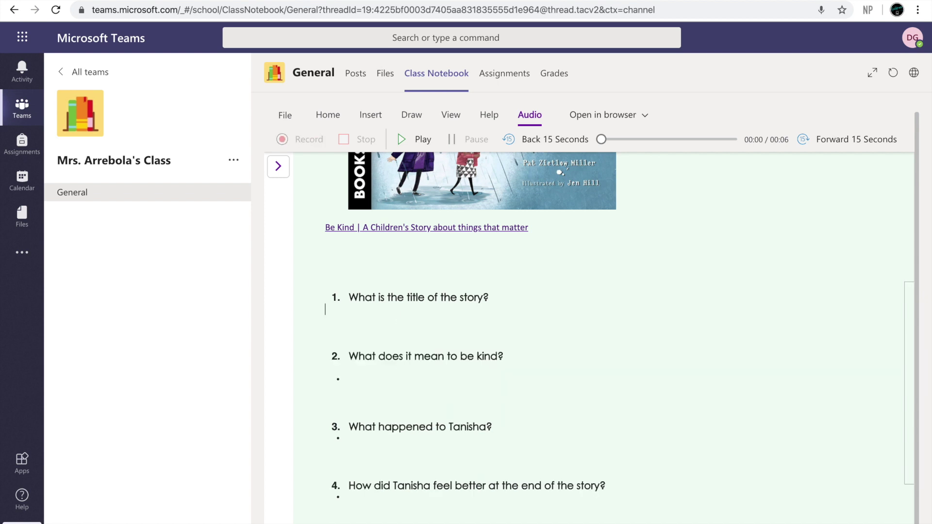